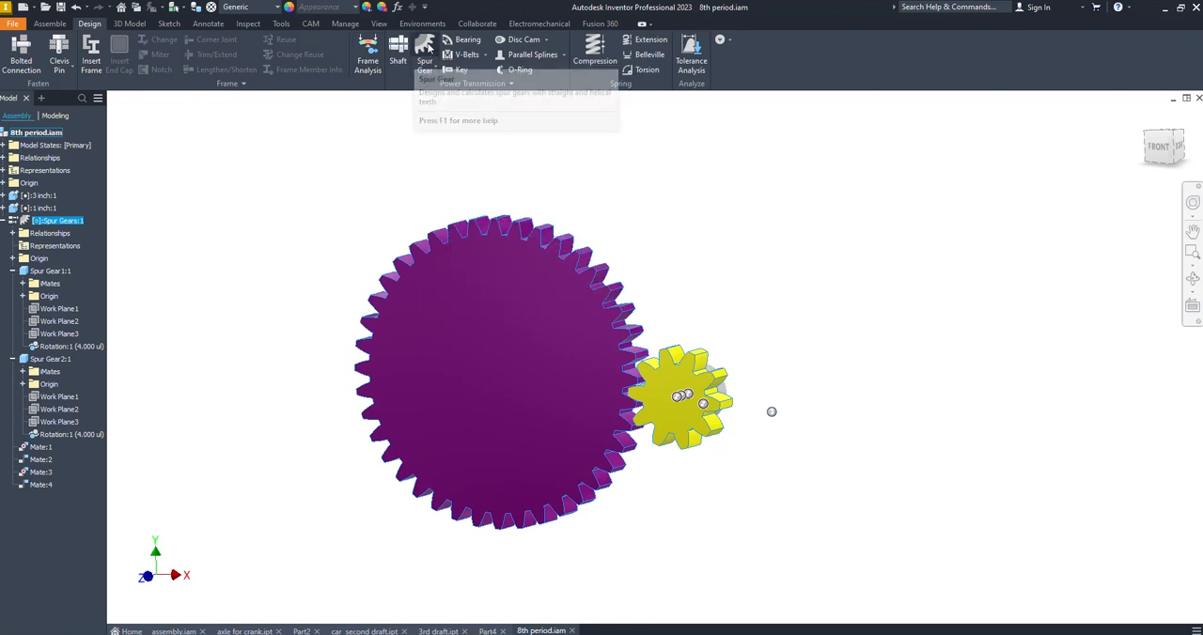
Turn the meshed spur gears and examine them, the cylinders behind them and their browser entries from front and back
{"action": "left_click", "coordinate": [428, 47]}
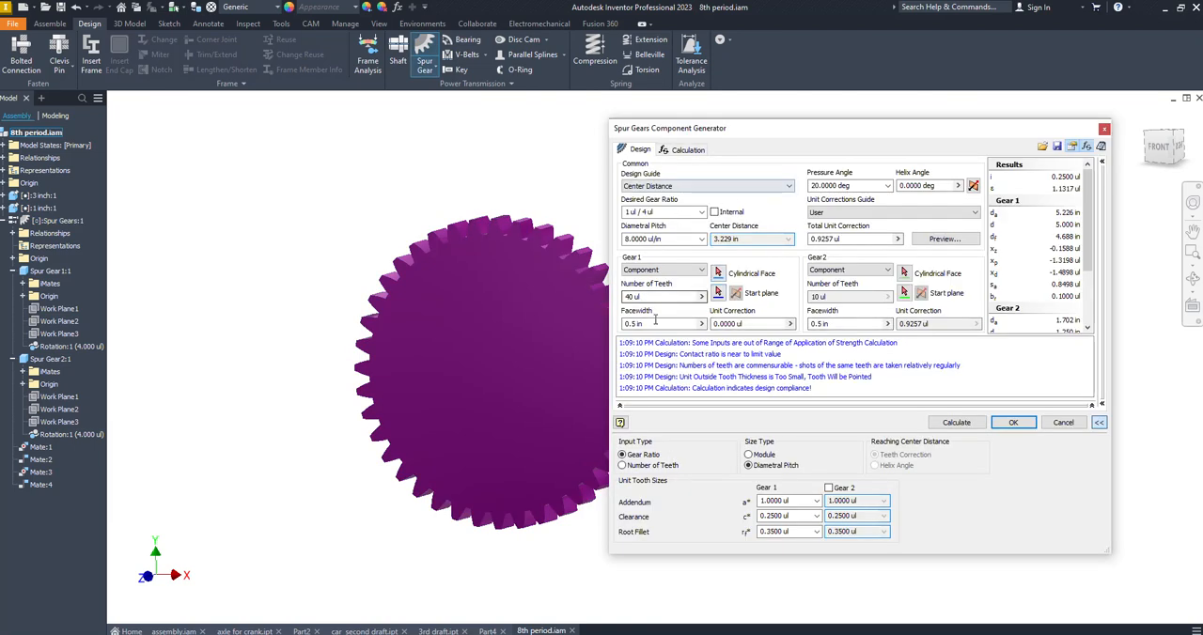
{"action": "left_click", "coordinate": [1104, 128]}
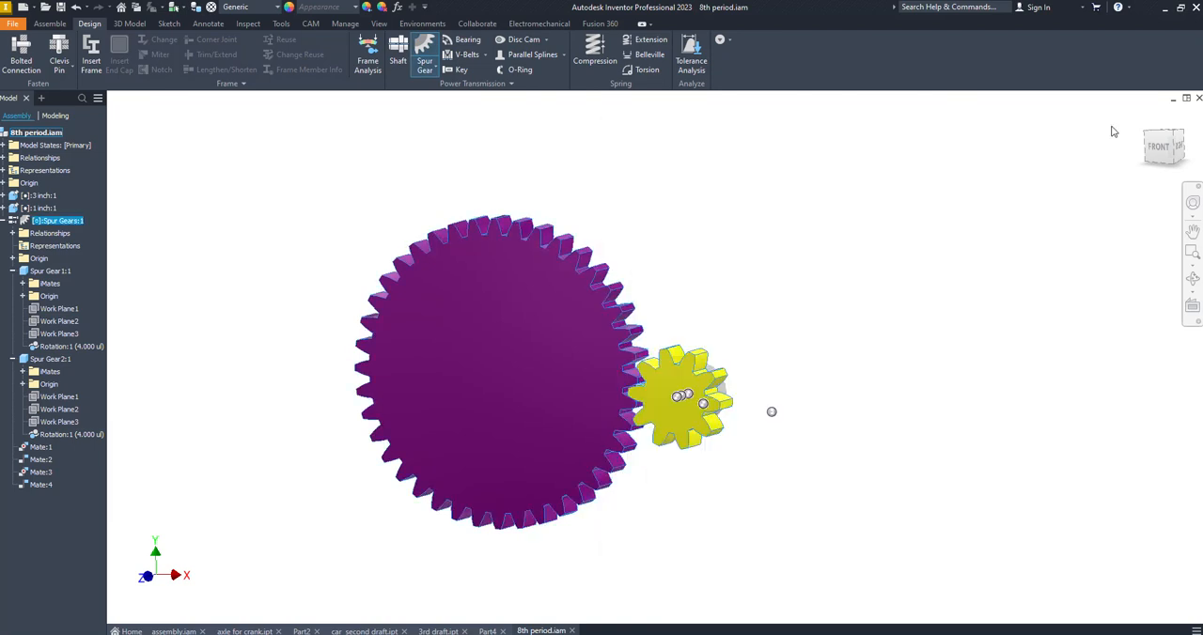
{"action": "mouse_move", "coordinate": [537, 238]}
{"action": "left_mouse_down"}
{"action": "mouse_move", "coordinate": [569, 265]}
{"action": "mouse_move", "coordinate": [584, 396]}
{"action": "mouse_move", "coordinate": [568, 246]}
{"action": "mouse_move", "coordinate": [556, 250]}
{"action": "left_mouse_up"}
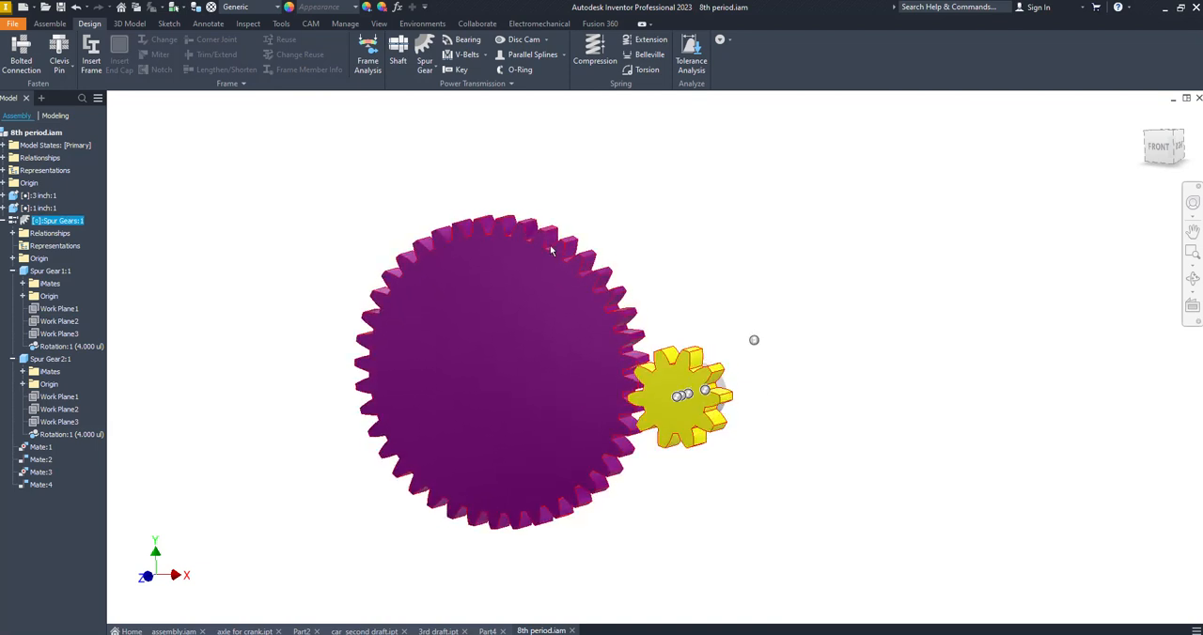
{"action": "double_click", "coordinate": [38, 195]}
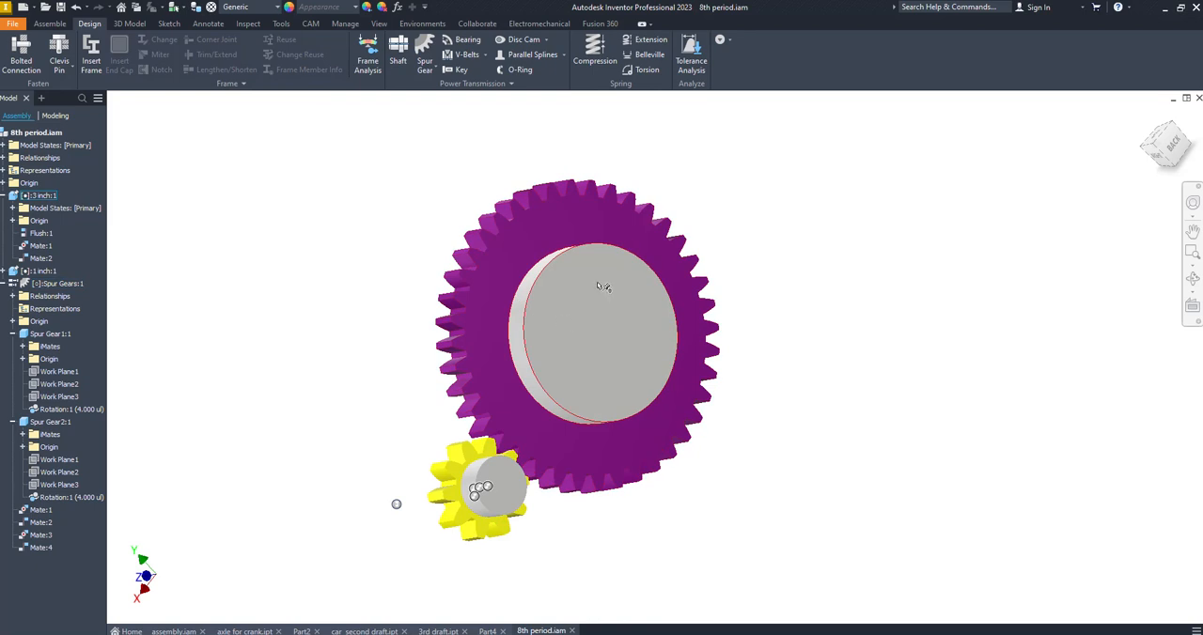
{"action": "right_click", "coordinate": [505, 487]}
{"action": "key", "text": "Escape"}
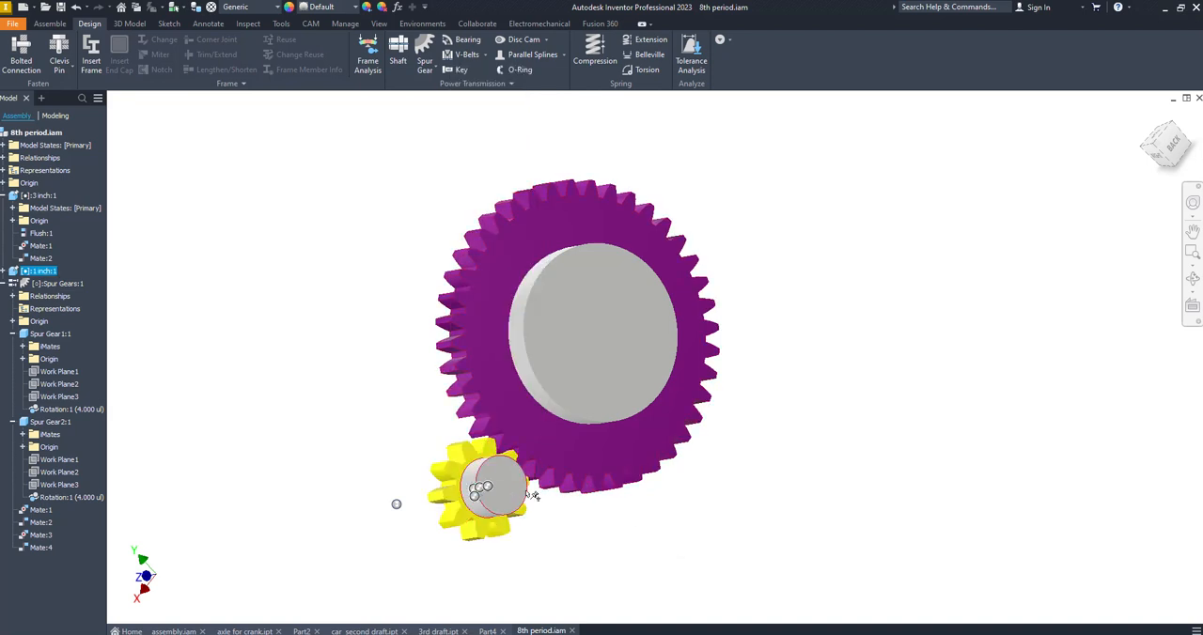
{"action": "middle_click_drag", "start_coordinate": [239, 370], "coordinate": [501, 372], "text": "shift"}
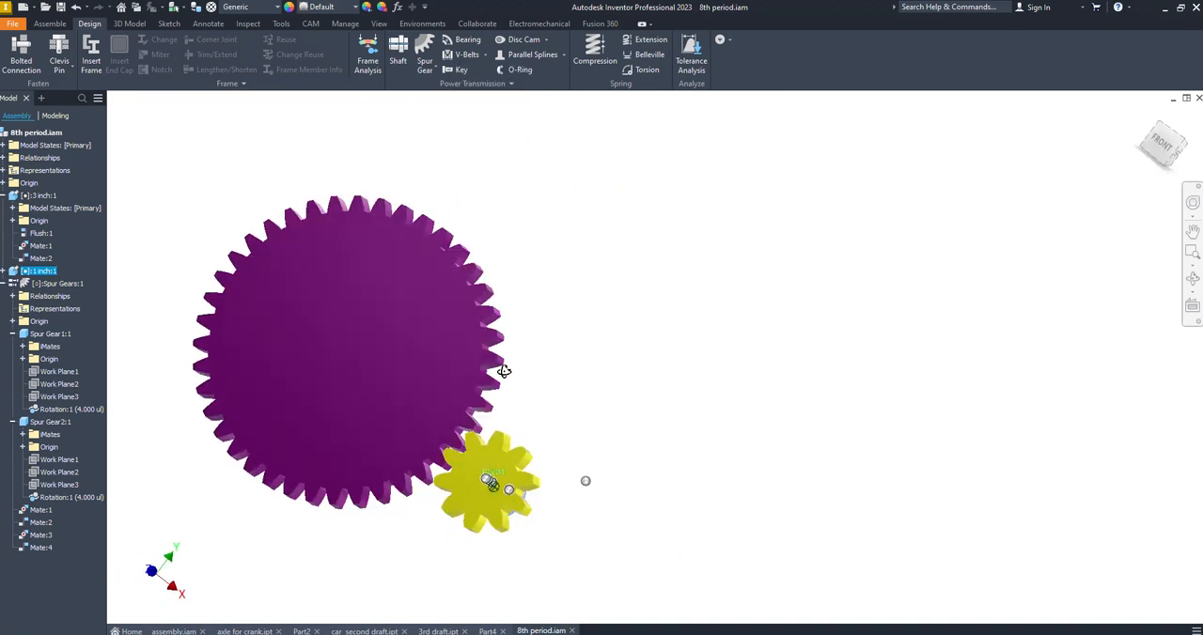
{"action": "middle_click_drag", "start_coordinate": [235, 361], "coordinate": [335, 343]}
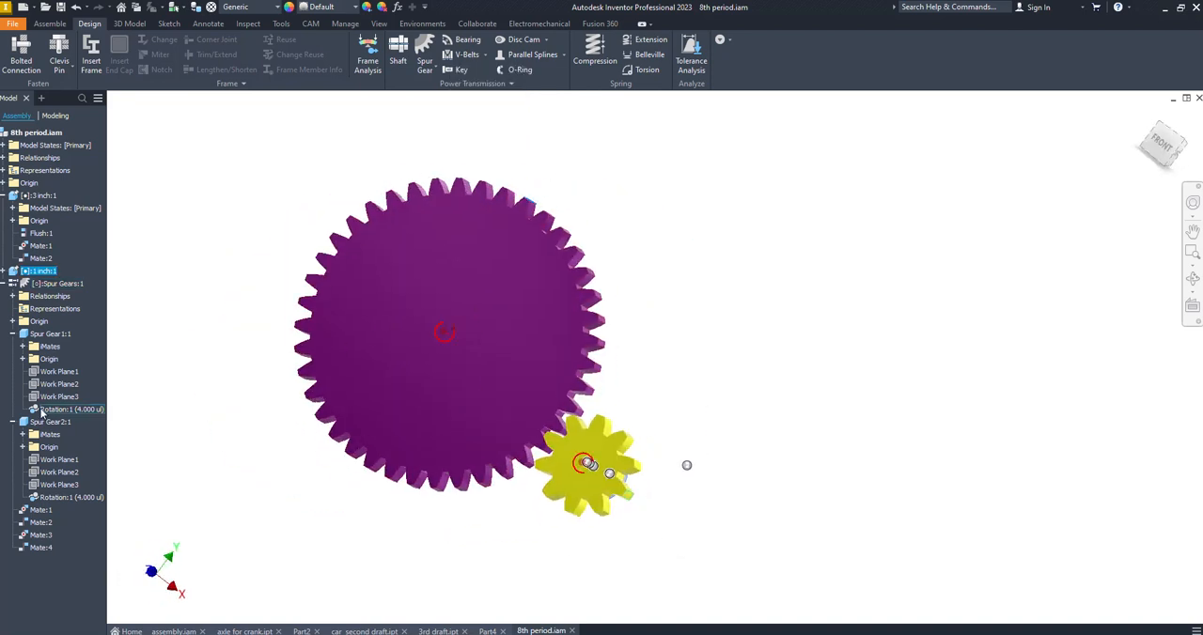
{"action": "right_click", "coordinate": [41, 411]}
{"action": "key", "text": "Escape"}
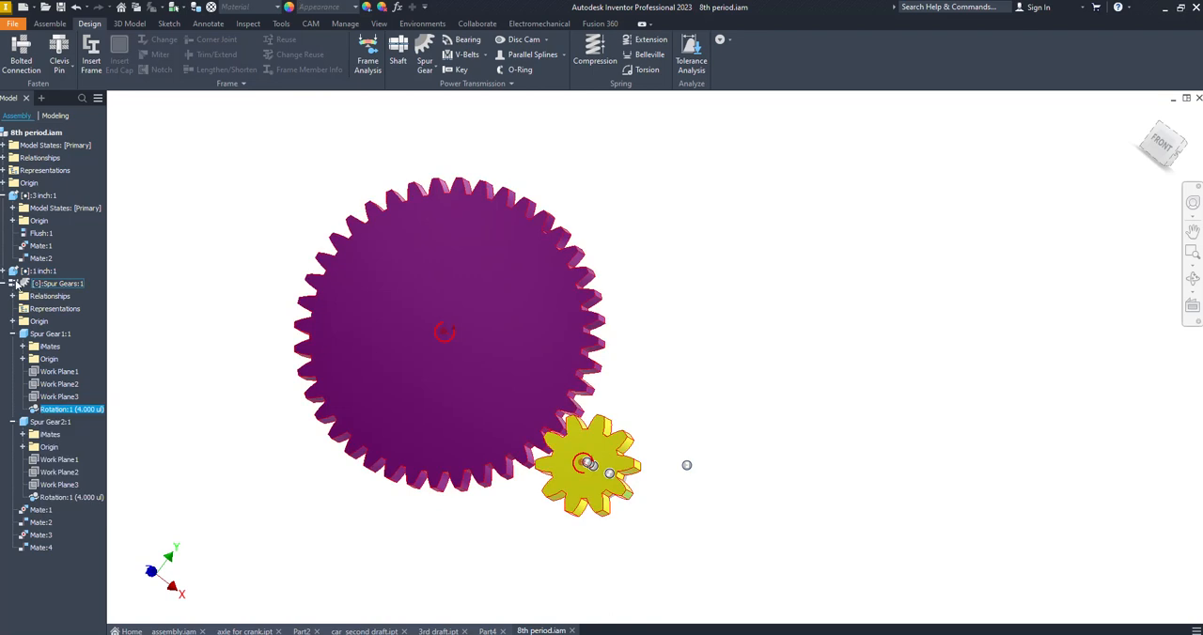
Delete the Spur Gears design accelerator component from the assembly, keeping the 3 inch and 1 inch cylinders
{"action": "left_click", "coordinate": [27, 283]}
{"action": "right_click", "coordinate": [30, 282]}
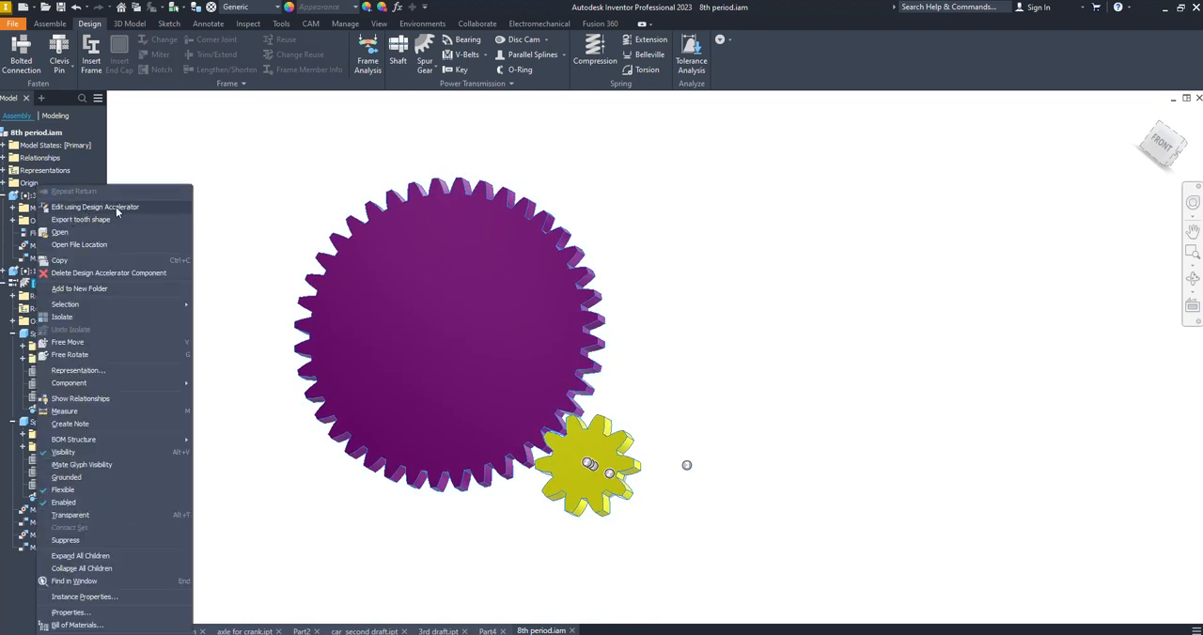
{"action": "left_click", "coordinate": [75, 273]}
{"action": "middle_click_drag", "start_coordinate": [551, 388], "coordinate": [597, 402], "text": "shift"}
{"action": "middle_click_drag", "start_coordinate": [418, 265], "coordinate": [448, 288], "text": "shift"}
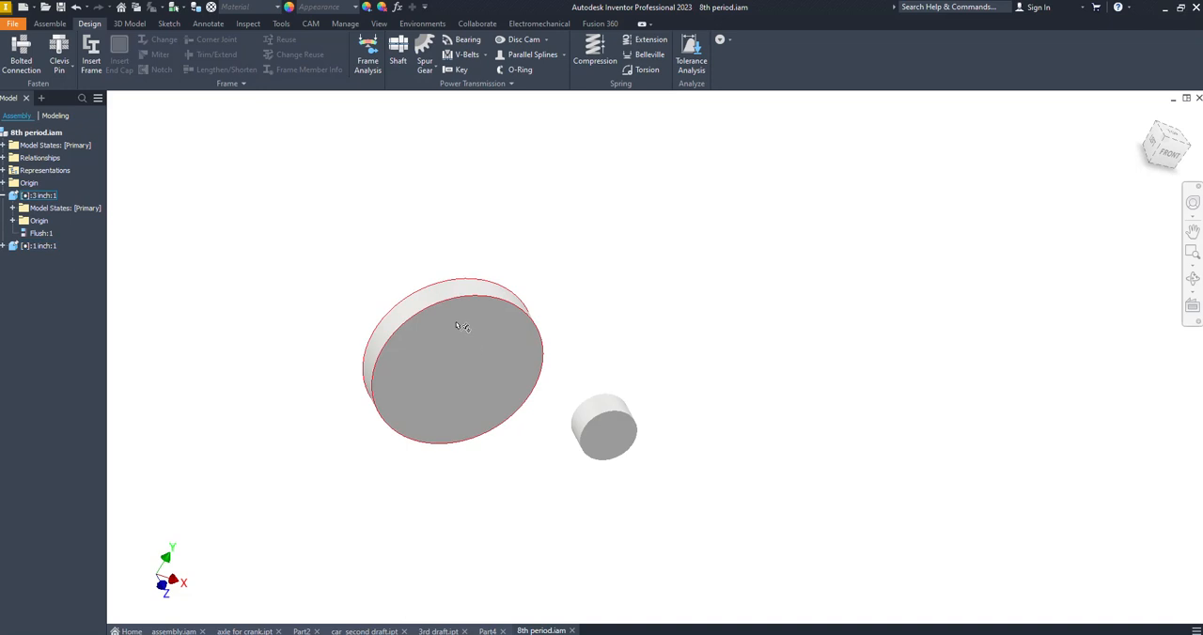
Unground the 1 inch cylinder and move it farther away from the 3 inch cylinder
{"action": "right_click", "coordinate": [611, 430]}
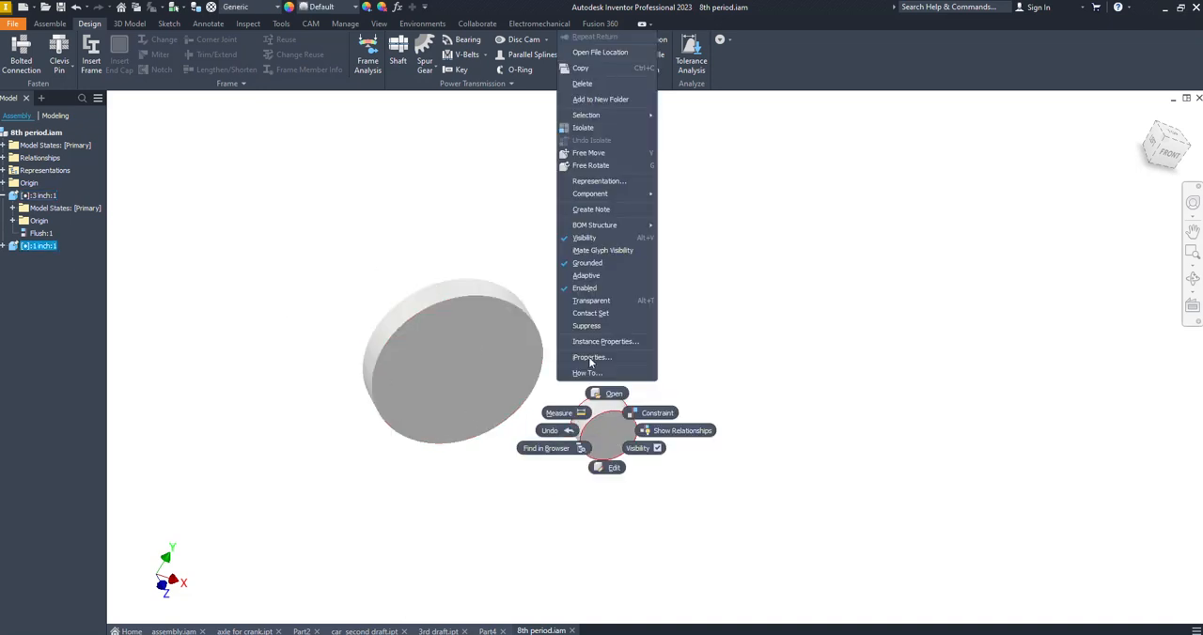
{"action": "left_click", "coordinate": [588, 264]}
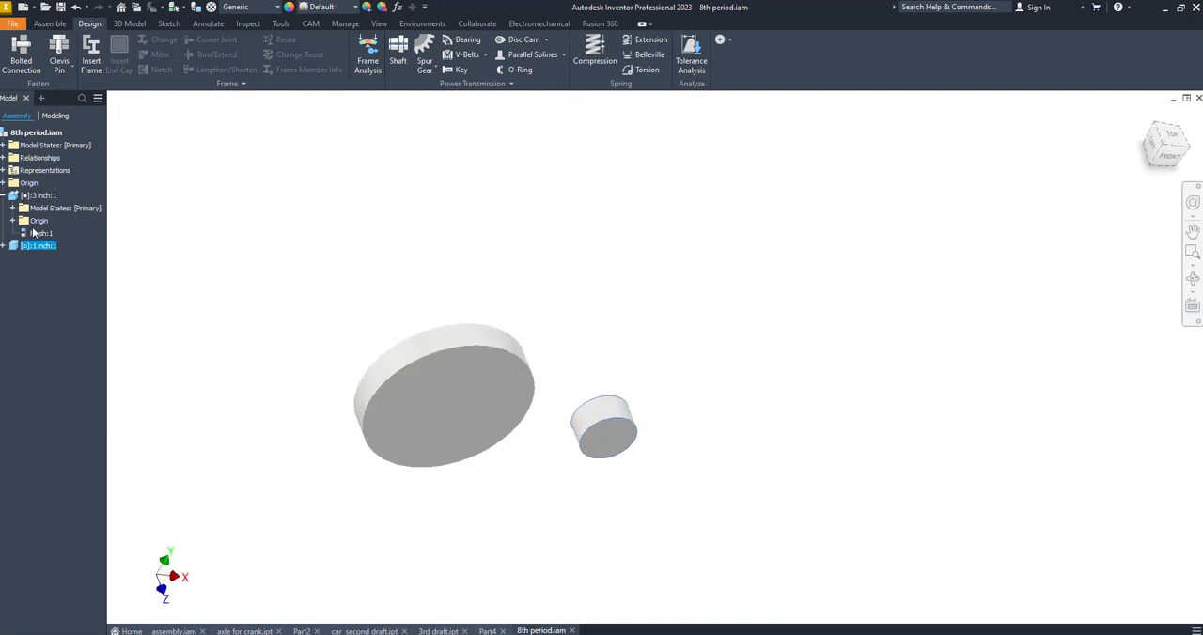
{"action": "double_click", "coordinate": [37, 232]}
{"action": "middle_click_drag", "start_coordinate": [794, 315], "coordinate": [704, 301], "text": "shift"}
{"action": "left_click_drag", "start_coordinate": [632, 432], "coordinate": [668, 401]}
Check the two cylinders' flush alignment from the top and reposition the 1 inch cylinder beside the 3 inch one
{"action": "left_click", "coordinate": [1173, 134]}
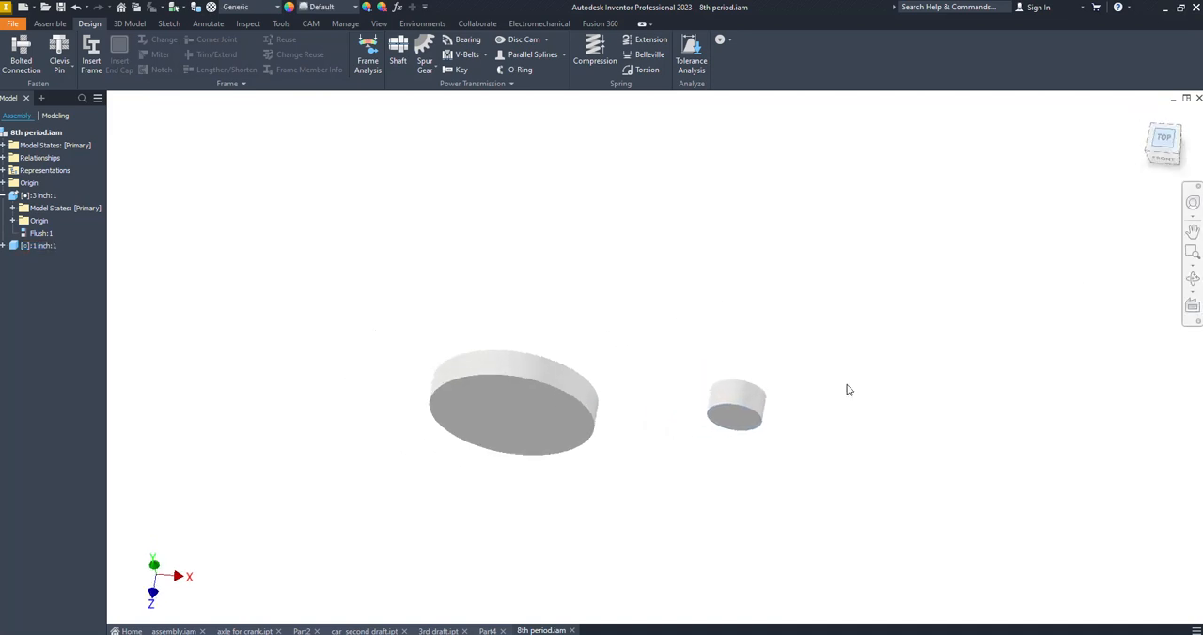
{"action": "left_click_drag", "start_coordinate": [791, 367], "coordinate": [746, 384]}
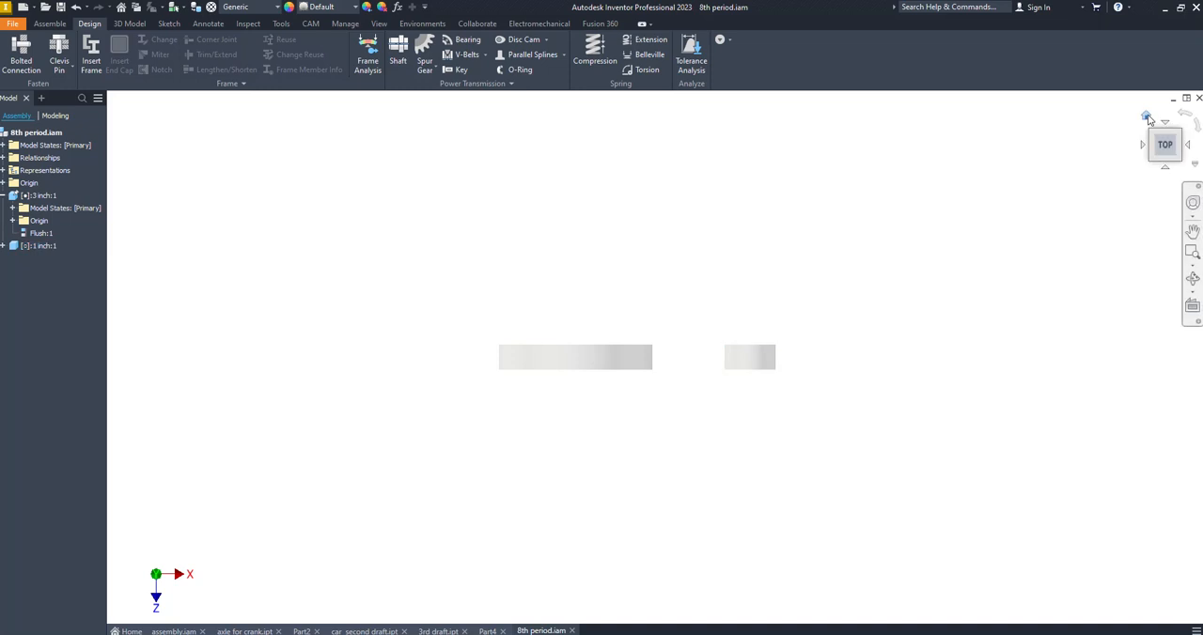
{"action": "left_click", "coordinate": [1150, 123]}
{"action": "mouse_move", "coordinate": [806, 393]}
{"action": "left_mouse_down"}
{"action": "mouse_move", "coordinate": [748, 432]}
{"action": "mouse_move", "coordinate": [846, 392]}
{"action": "mouse_move", "coordinate": [777, 411]}
{"action": "mouse_move", "coordinate": [931, 447]}
{"action": "mouse_move", "coordinate": [915, 452]}
{"action": "left_mouse_up"}
{"action": "mouse_move", "coordinate": [915, 452]}
{"action": "middle_mouse_down", "text": "shift"}
{"action": "mouse_move", "coordinate": [815, 430]}
{"action": "mouse_move", "coordinate": [867, 410]}
{"action": "mouse_move", "coordinate": [867, 421]}
{"action": "mouse_move", "coordinate": [853, 381]}
{"action": "middle_mouse_up", "text": "shift"}
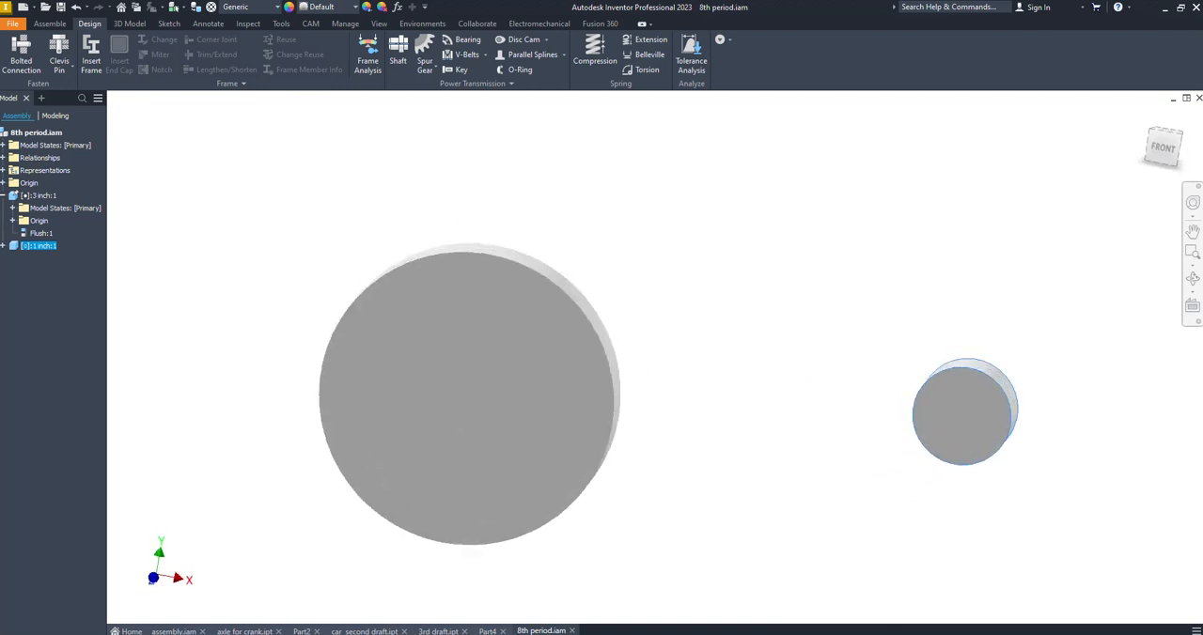
{"action": "left_click", "coordinate": [422, 44]}
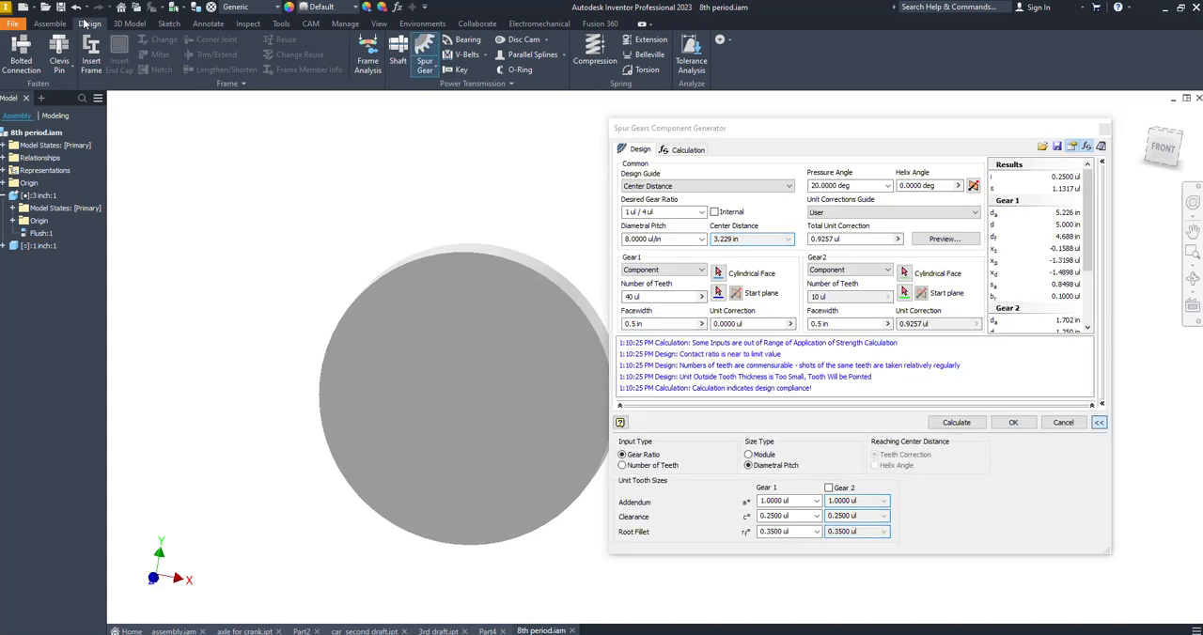
{"action": "left_click", "coordinate": [1105, 128]}
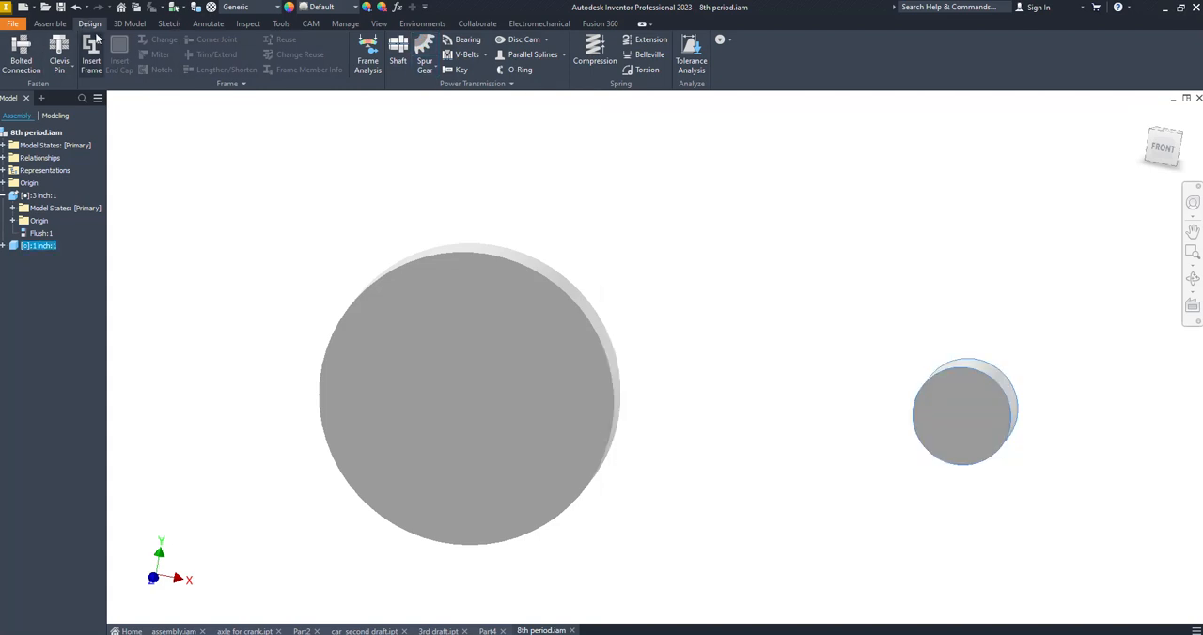
{"action": "left_click", "coordinate": [50, 23]}
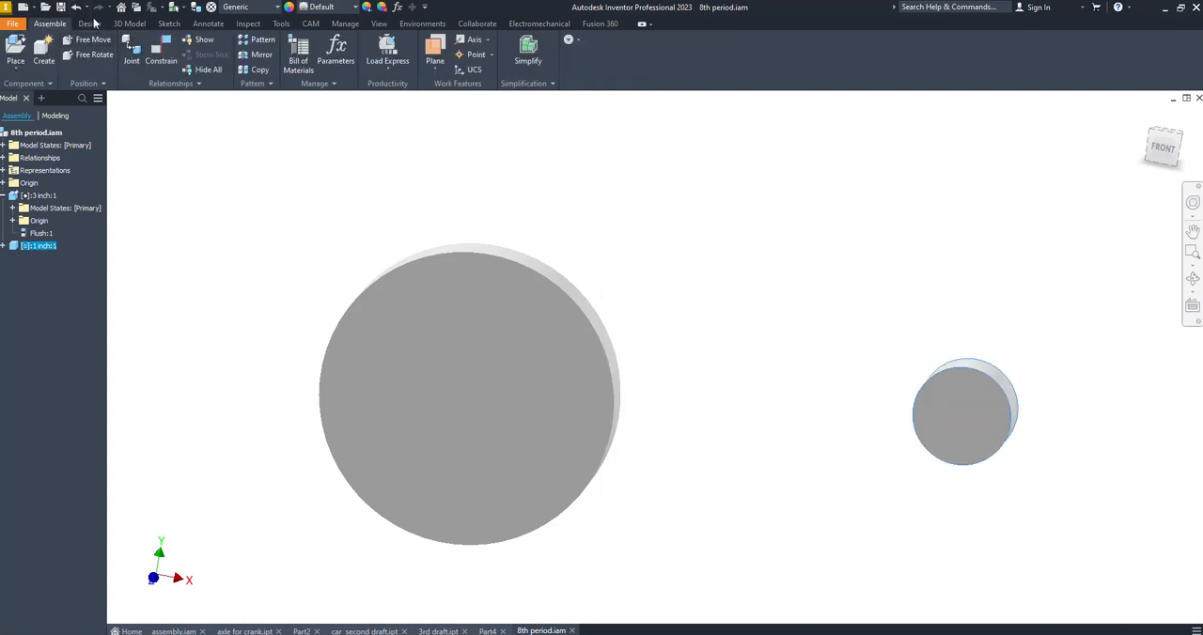
{"action": "left_click", "coordinate": [90, 25]}
Open the Spur Gears Component Generator for a new gear pair
{"action": "left_click", "coordinate": [425, 43]}
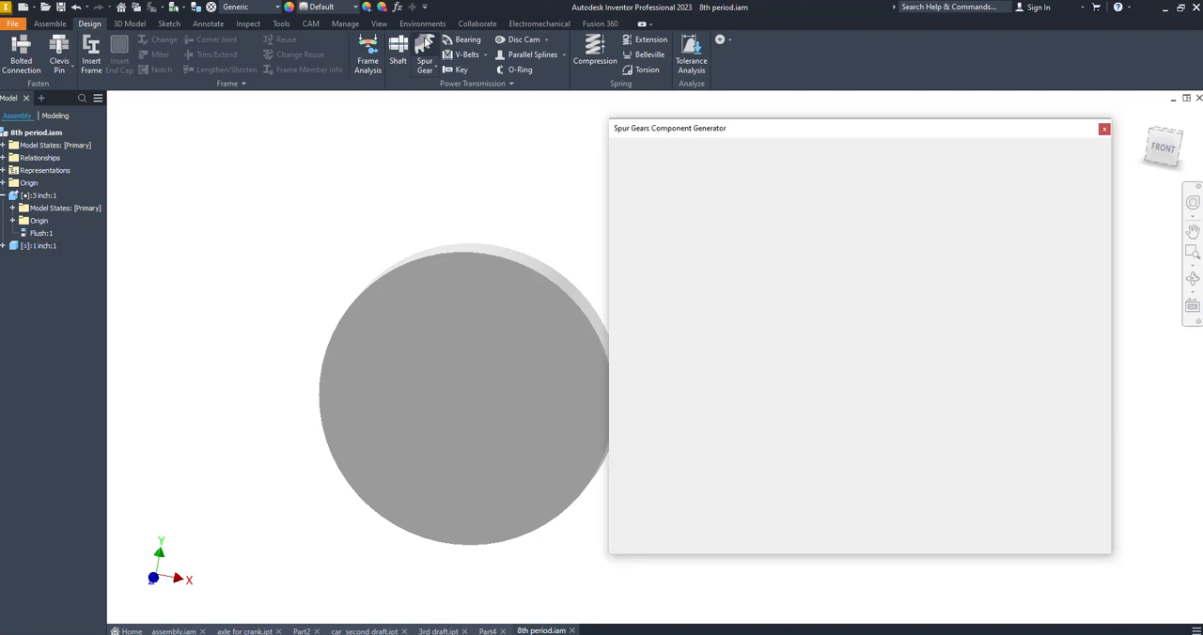
{"action": "left_click", "coordinate": [423, 69]}
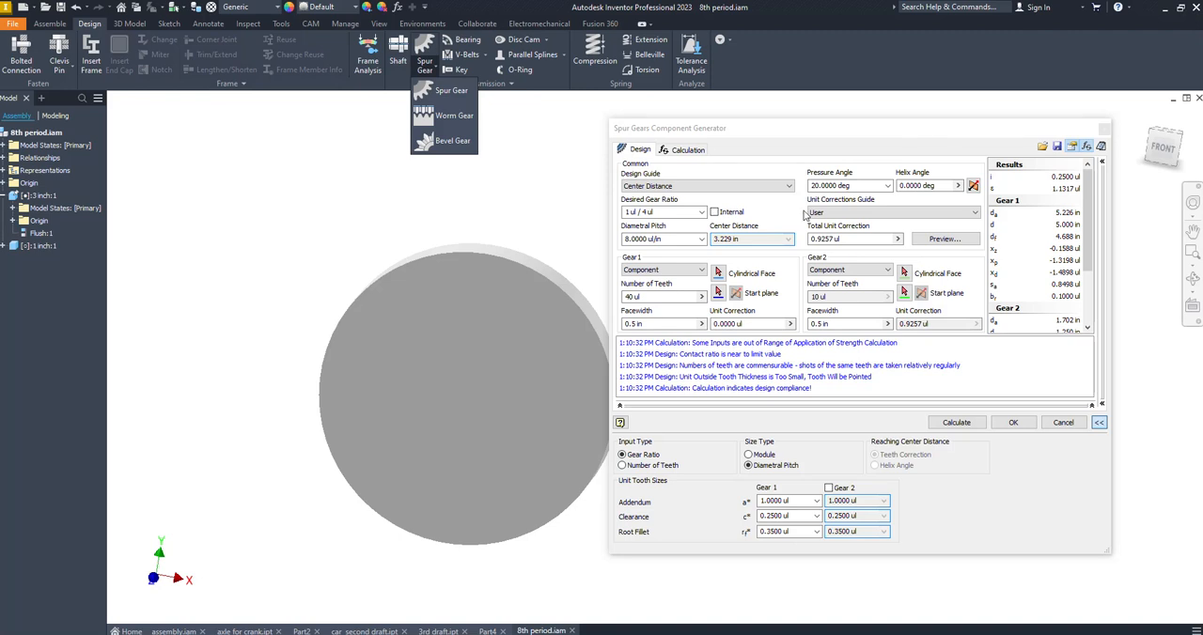
{"action": "left_click", "coordinate": [564, 164]}
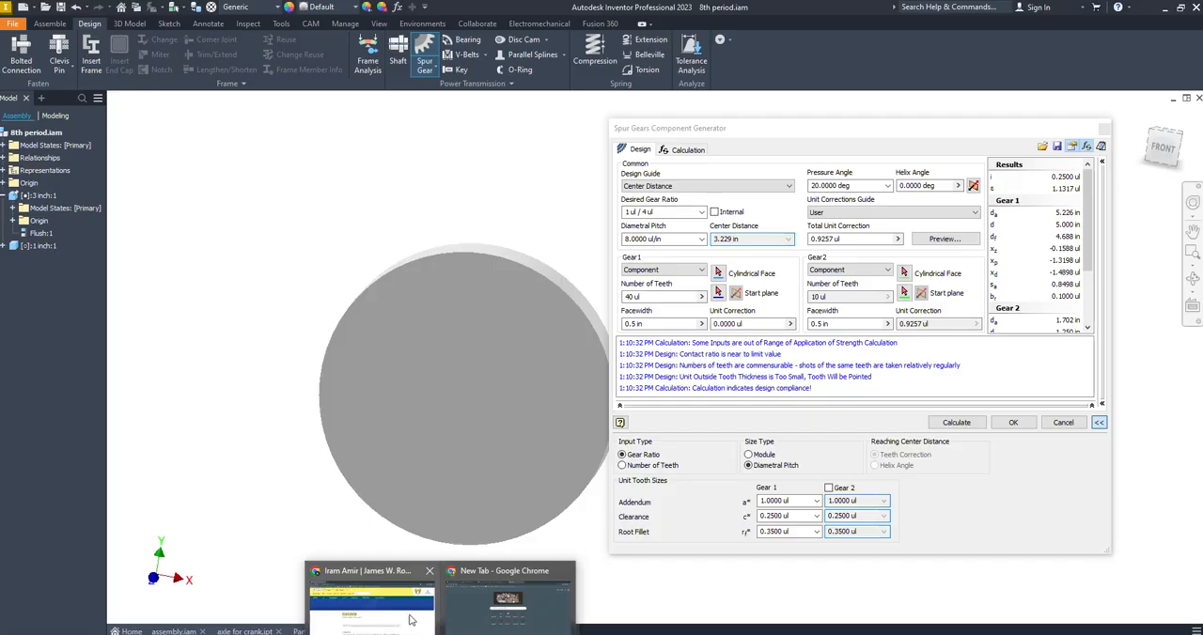
Switch to Chrome and search Google for "rc car pinion and spur gear chart" in a new tab
{"action": "left_click", "coordinate": [391, 611]}
{"action": "left_click", "coordinate": [166, 11]}
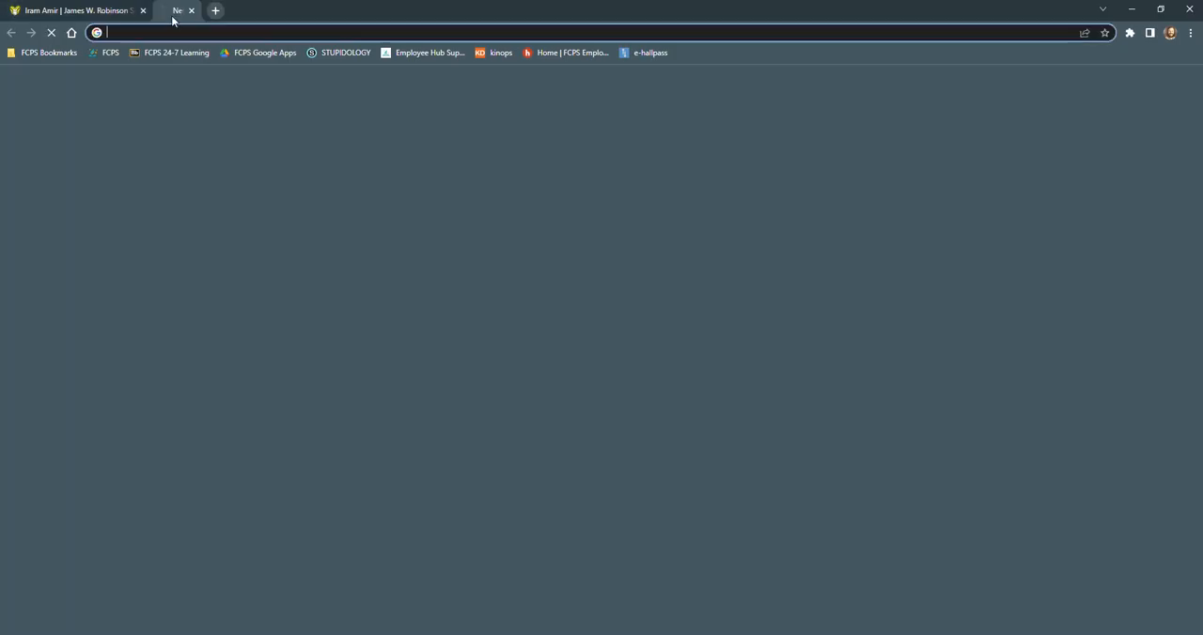
{"action": "type", "text": "rc"}
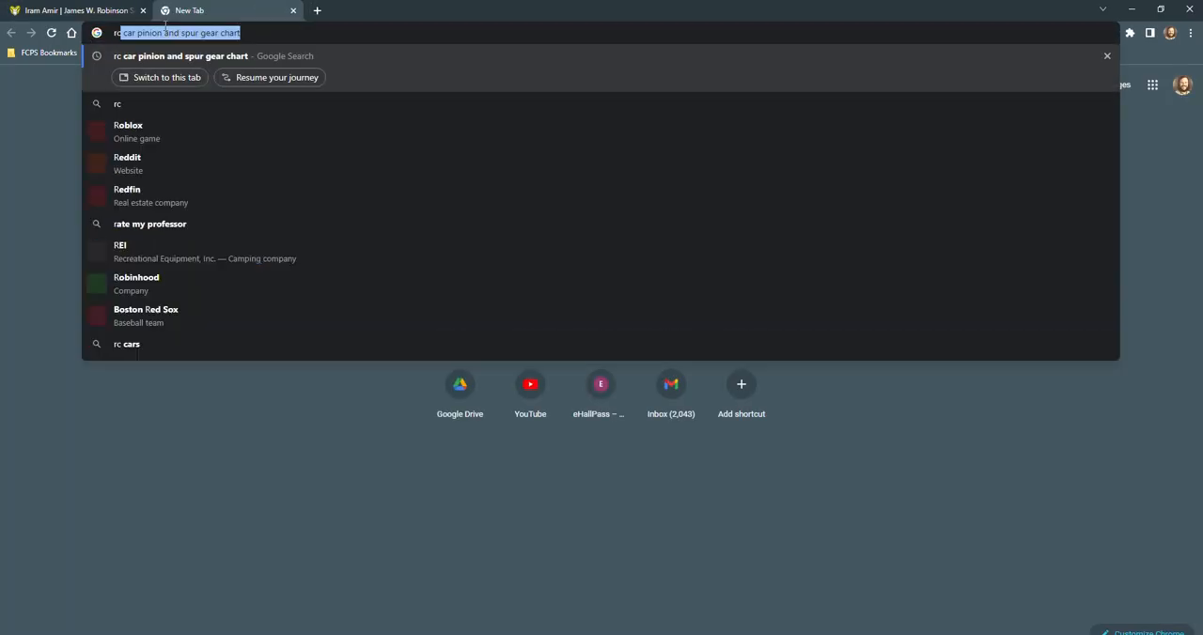
{"action": "type", "text": " car"}
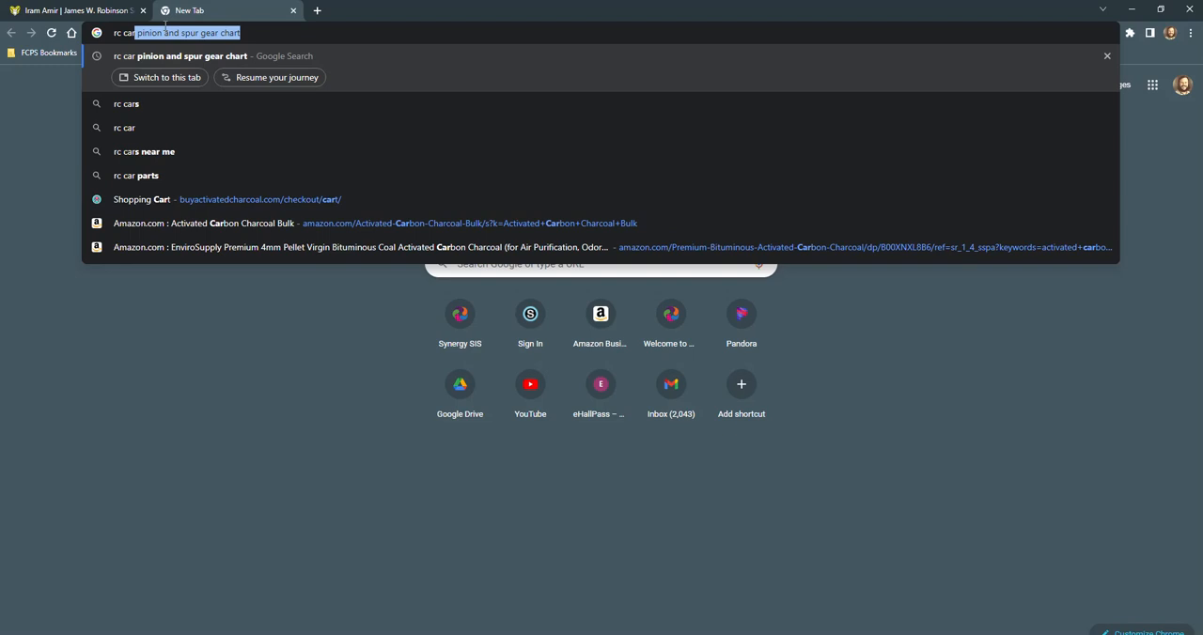
{"action": "left_click", "coordinate": [185, 34]}
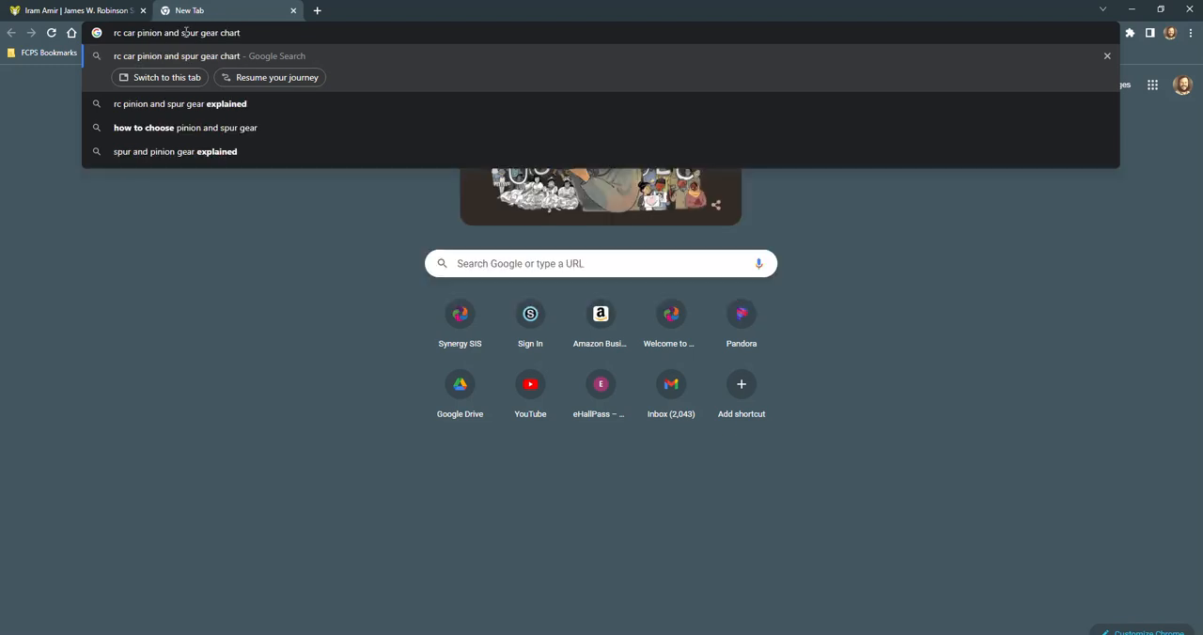
{"action": "key", "text": "Return"}
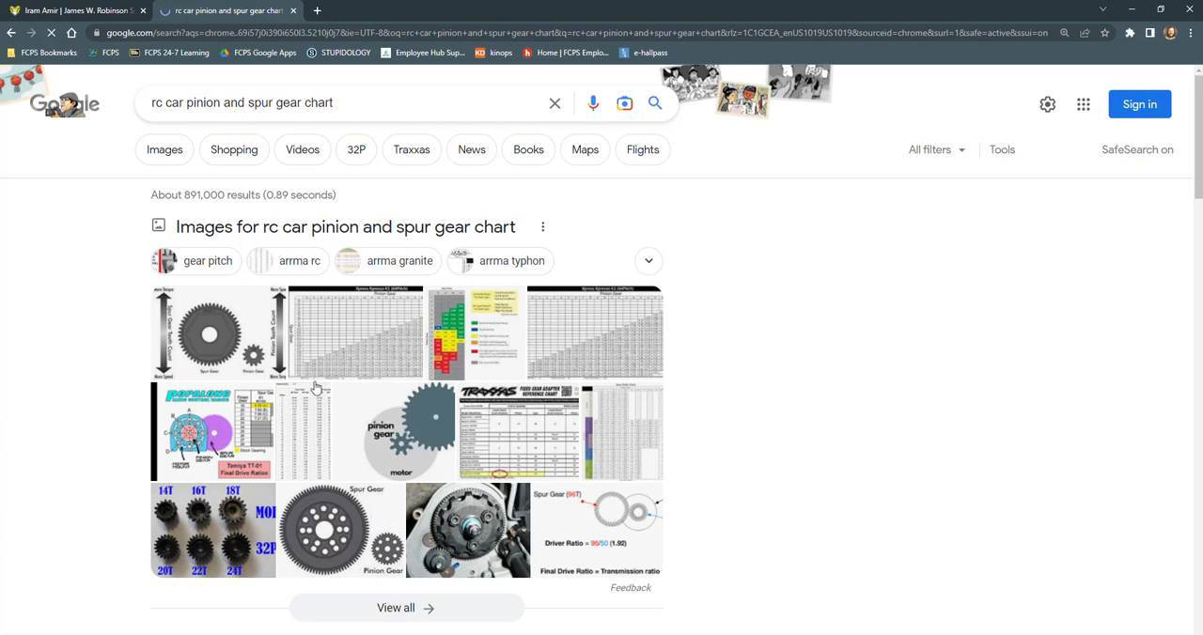
Look through the image and web results and open the RC Car Repairs article "Understanding RC Gearing"
{"action": "left_click", "coordinate": [424, 452]}
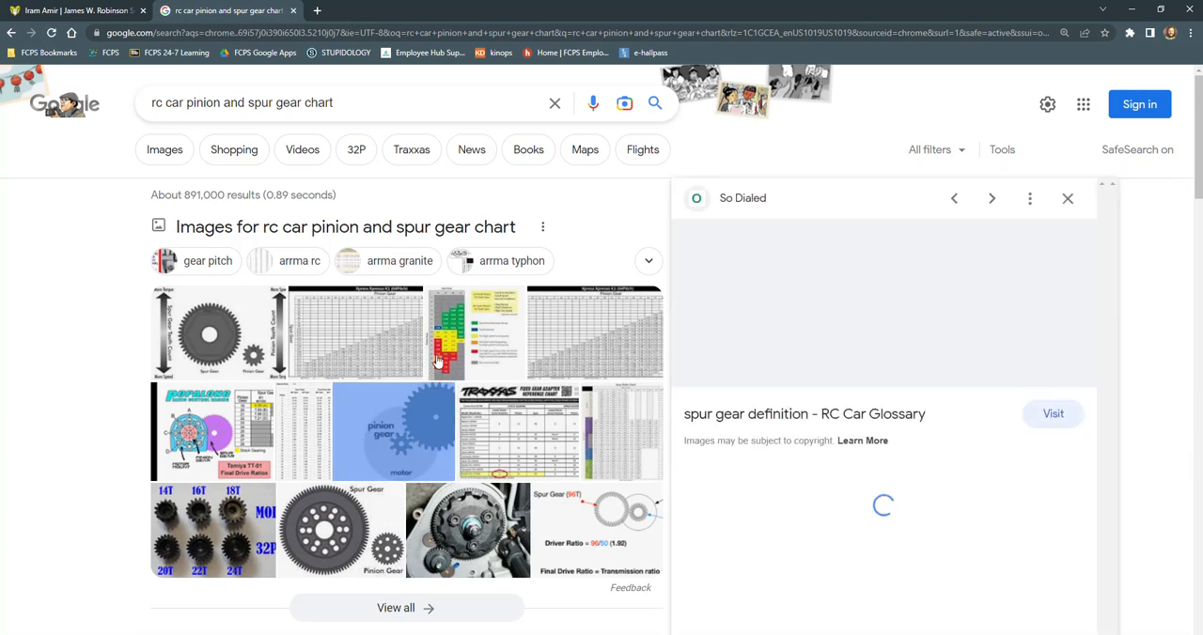
{"action": "scroll", "coordinate": [883, 454], "scroll_direction": "down", "scroll_amount": 1}
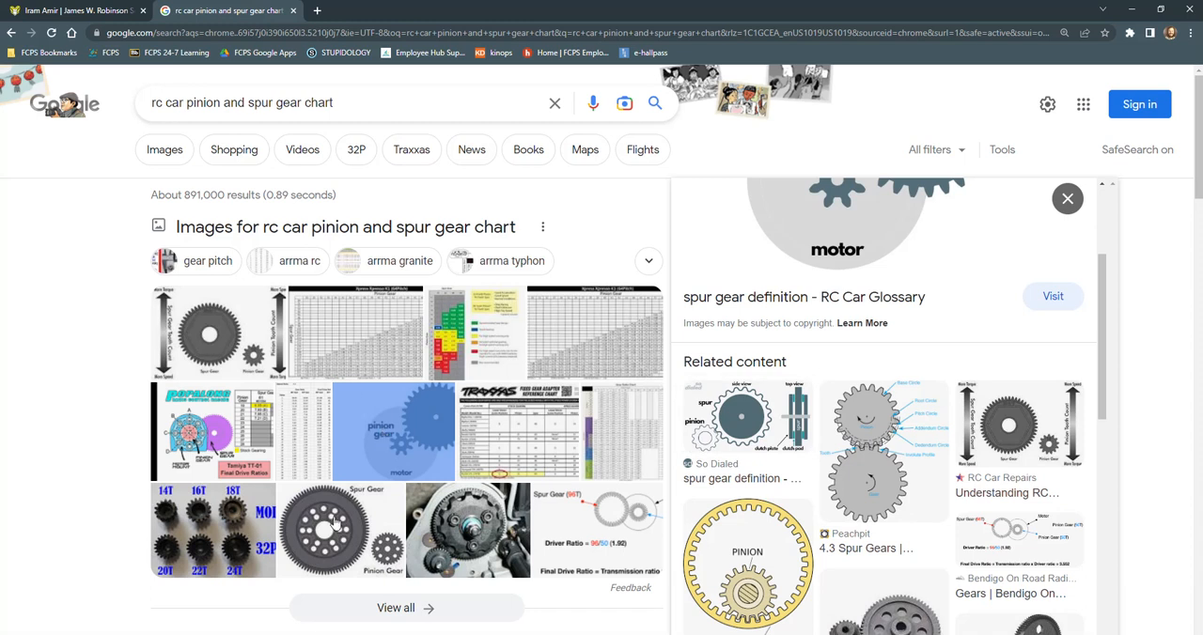
{"action": "scroll", "coordinate": [339, 523], "scroll_direction": "down", "scroll_amount": 4}
{"action": "scroll", "coordinate": [344, 520], "scroll_direction": "down", "scroll_amount": 3}
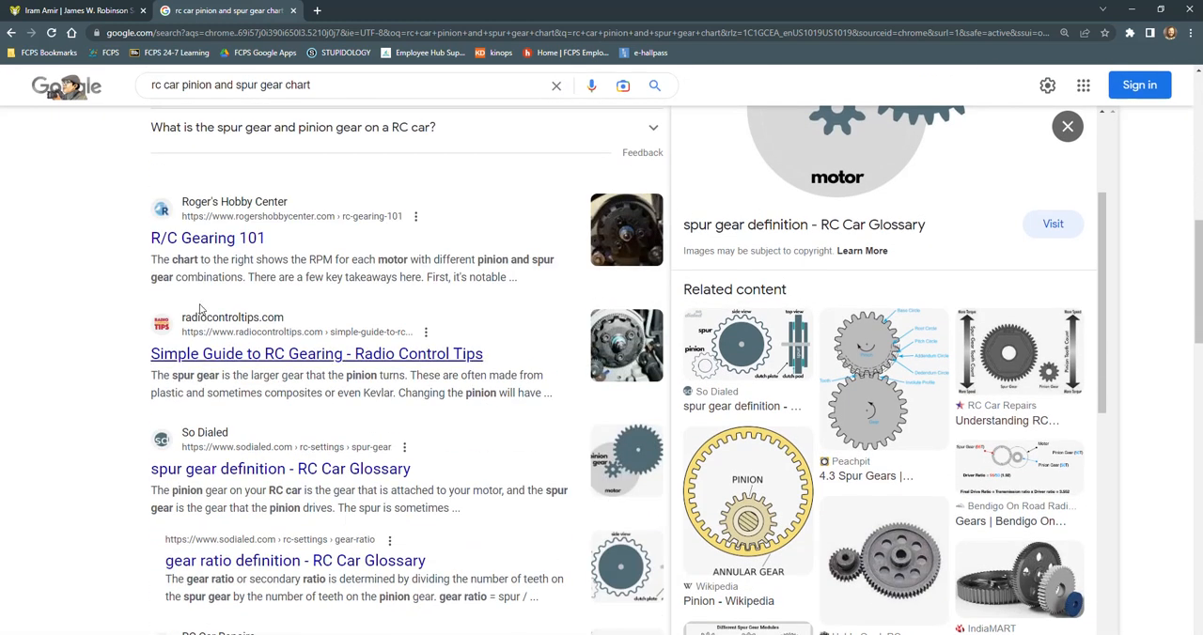
{"action": "scroll", "coordinate": [247, 412], "scroll_direction": "down", "scroll_amount": 4}
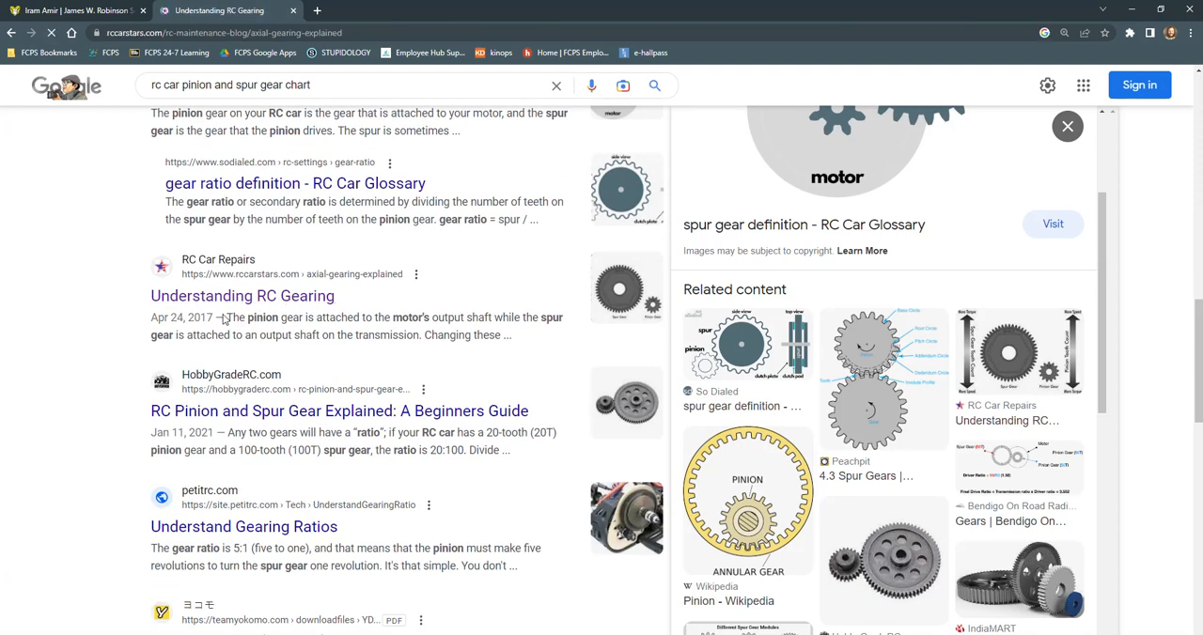
Read the article's sections on changing the gearing, gear pitch and stock pinion and spur tooth counts, and return to Inventor
{"action": "scroll", "coordinate": [567, 372], "scroll_direction": "down", "scroll_amount": 3}
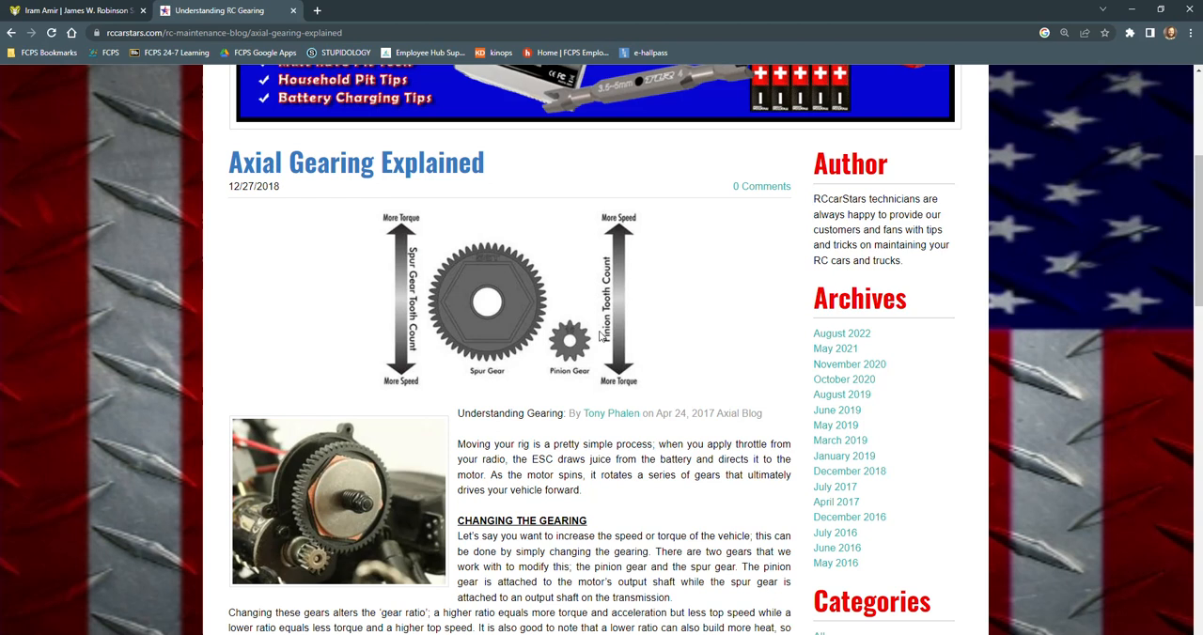
{"action": "scroll", "coordinate": [430, 320], "scroll_direction": "down", "scroll_amount": 6}
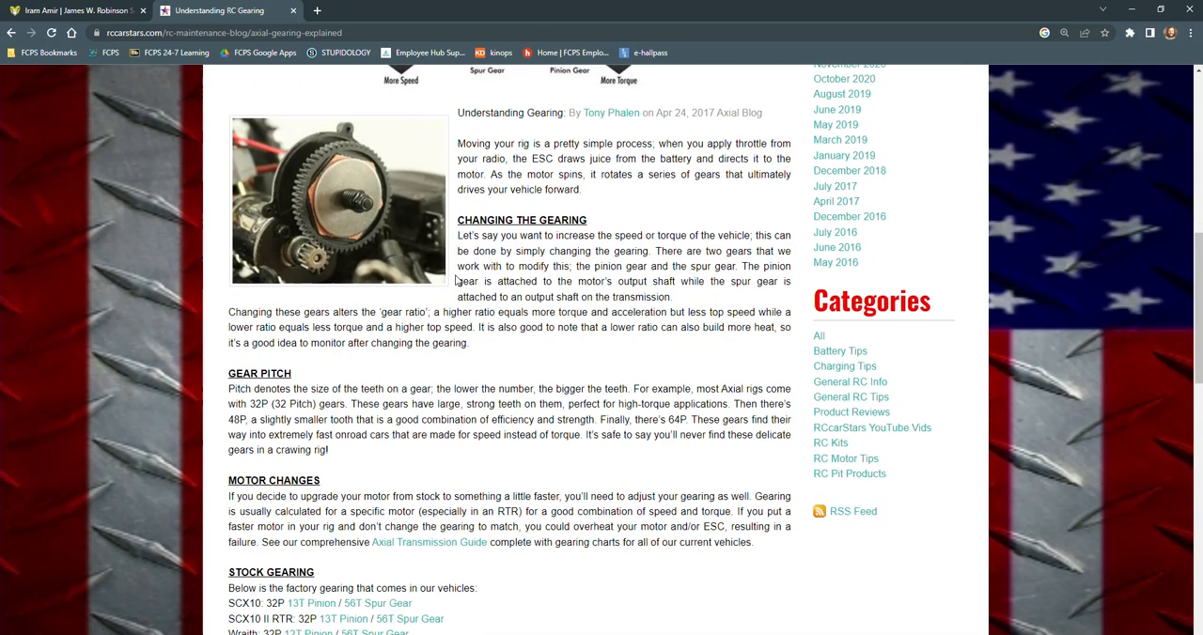
{"action": "scroll", "coordinate": [380, 325], "scroll_direction": "up", "scroll_amount": 4}
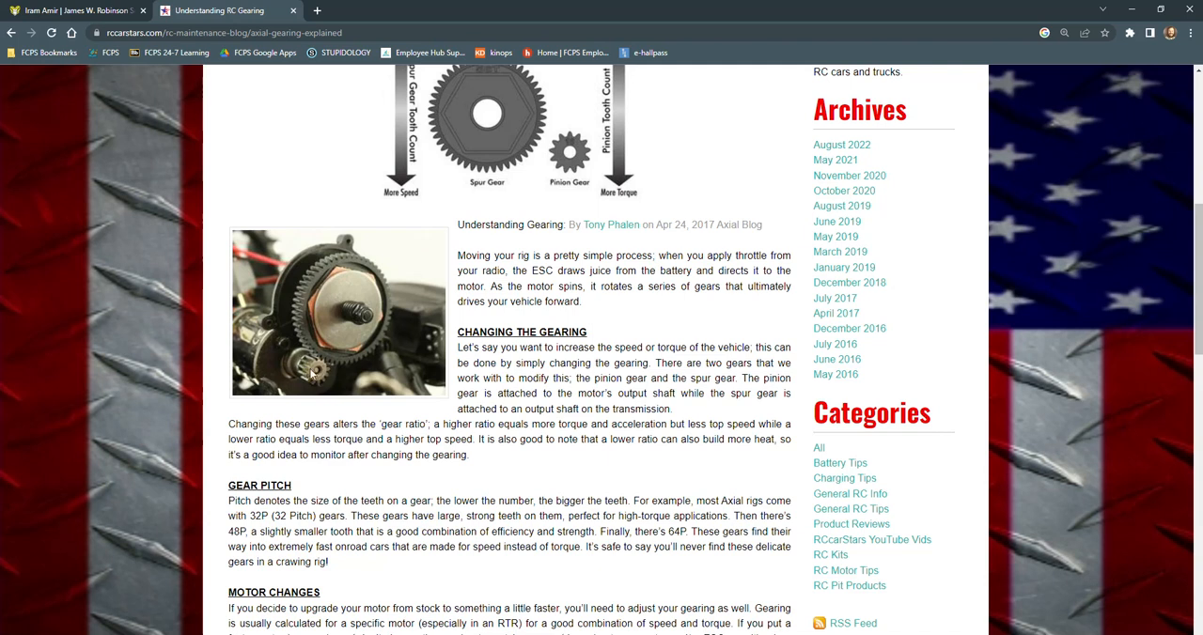
{"action": "scroll", "coordinate": [446, 423], "scroll_direction": "down", "scroll_amount": 2}
{"action": "scroll", "coordinate": [448, 416], "scroll_direction": "down", "scroll_amount": 2}
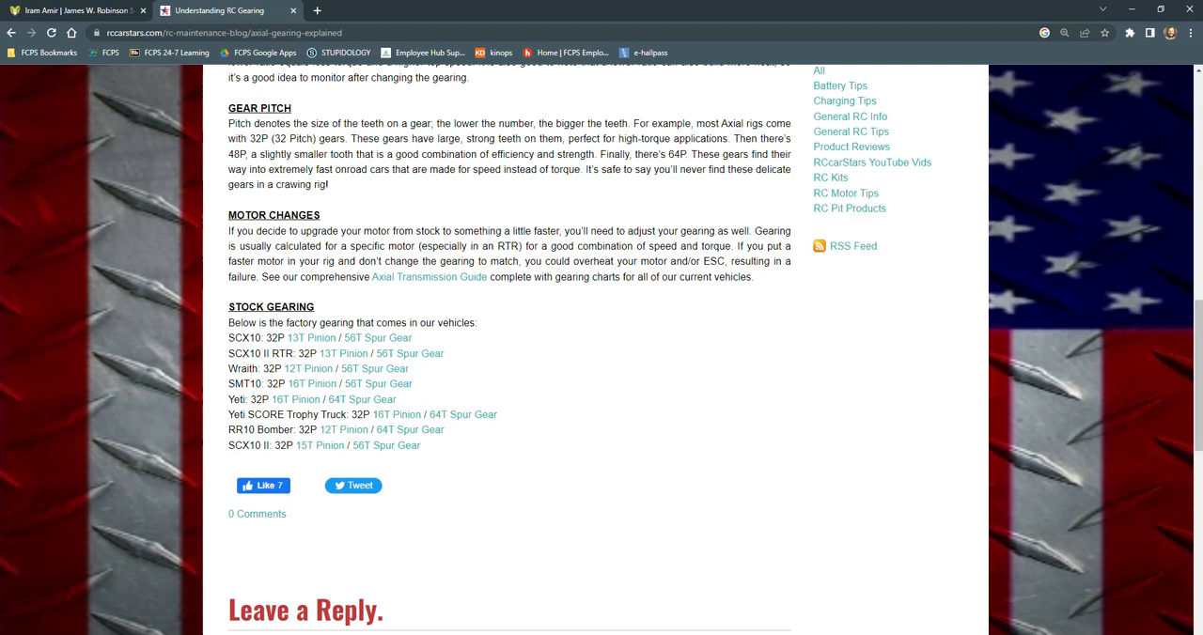
{"action": "key", "text": "alt+Tab"}
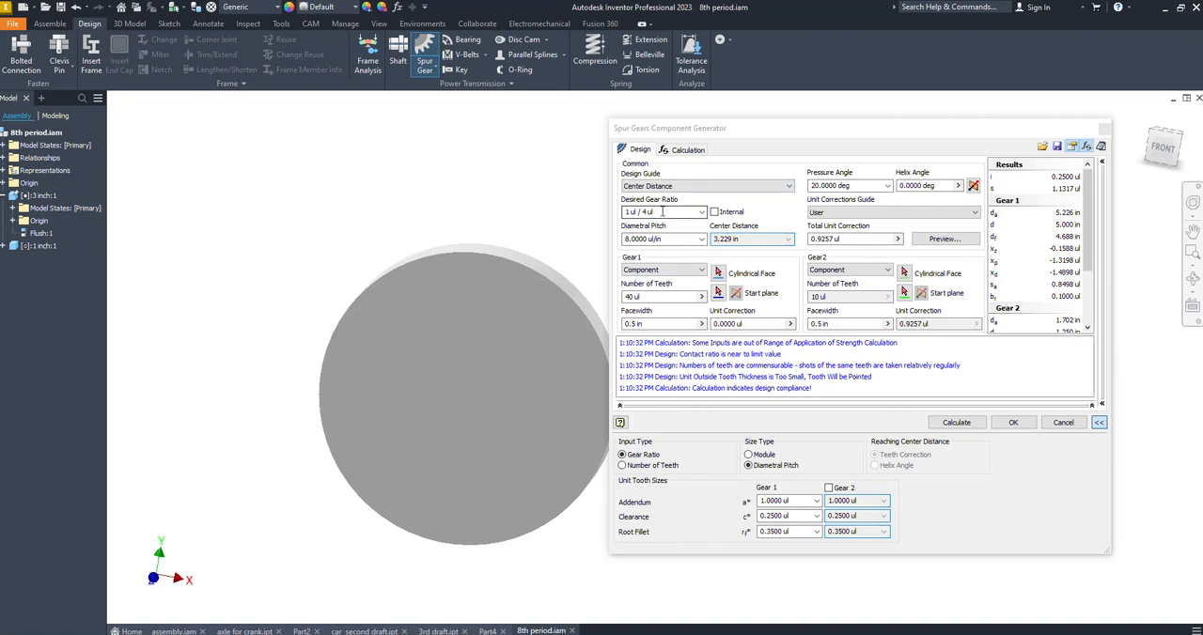
Set the desired gear ratio to 1 ul / 3ul, try the Module and Number of Teeth design guide, and return to Center Distance
{"action": "left_click", "coordinate": [664, 211]}
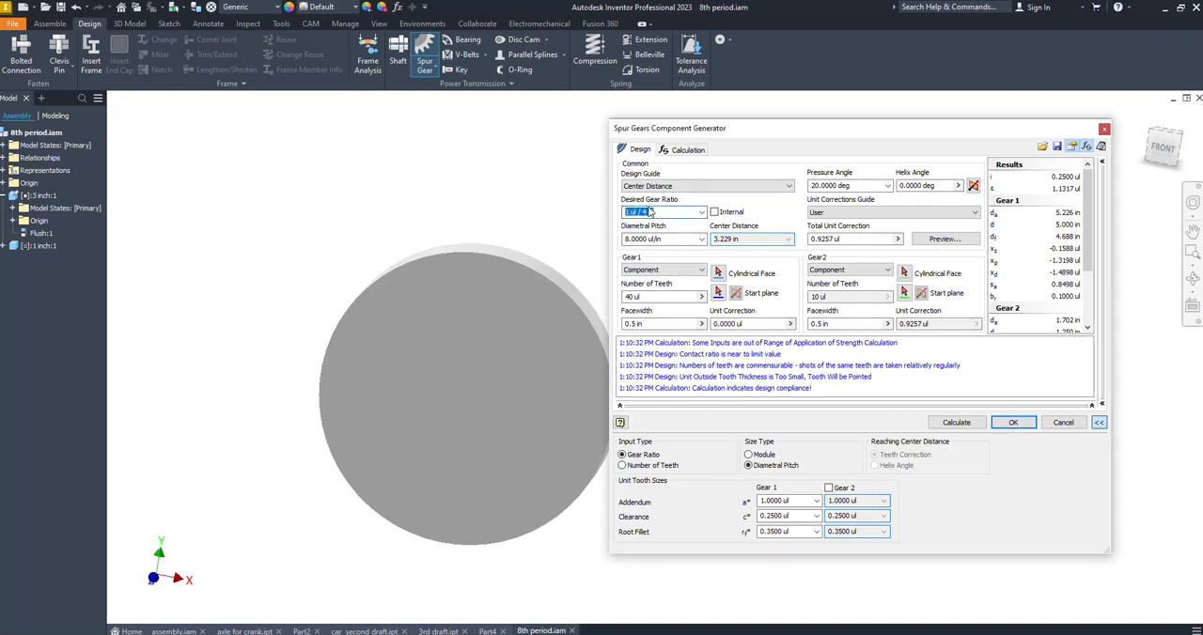
{"action": "left_click", "coordinate": [649, 212]}
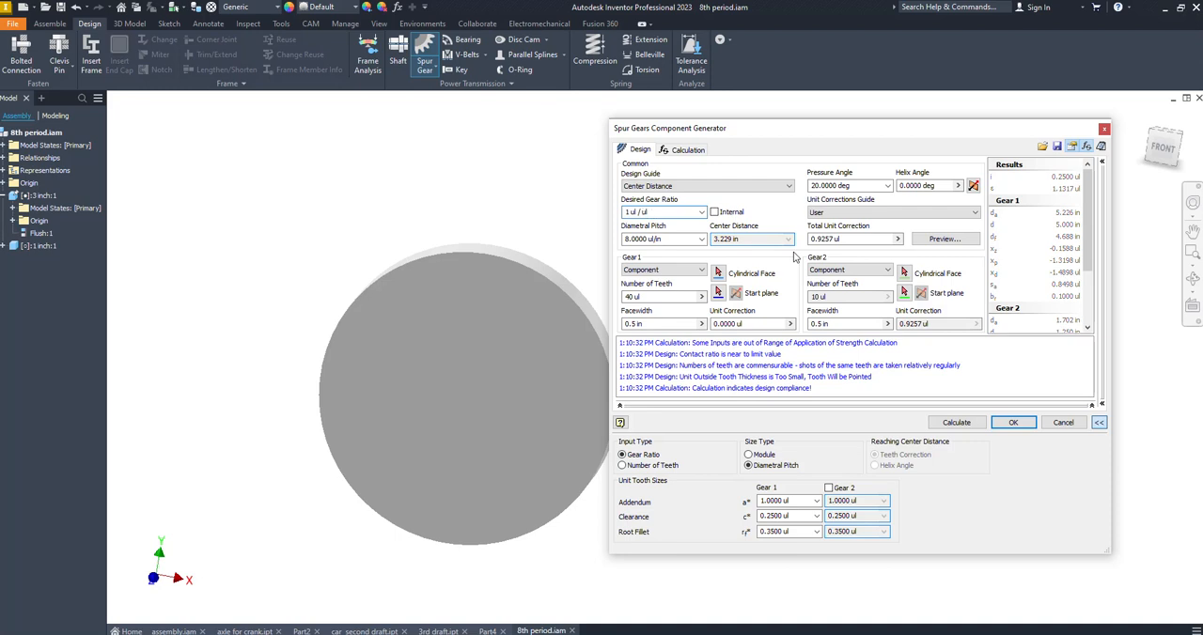
{"action": "left_click", "coordinate": [648, 186]}
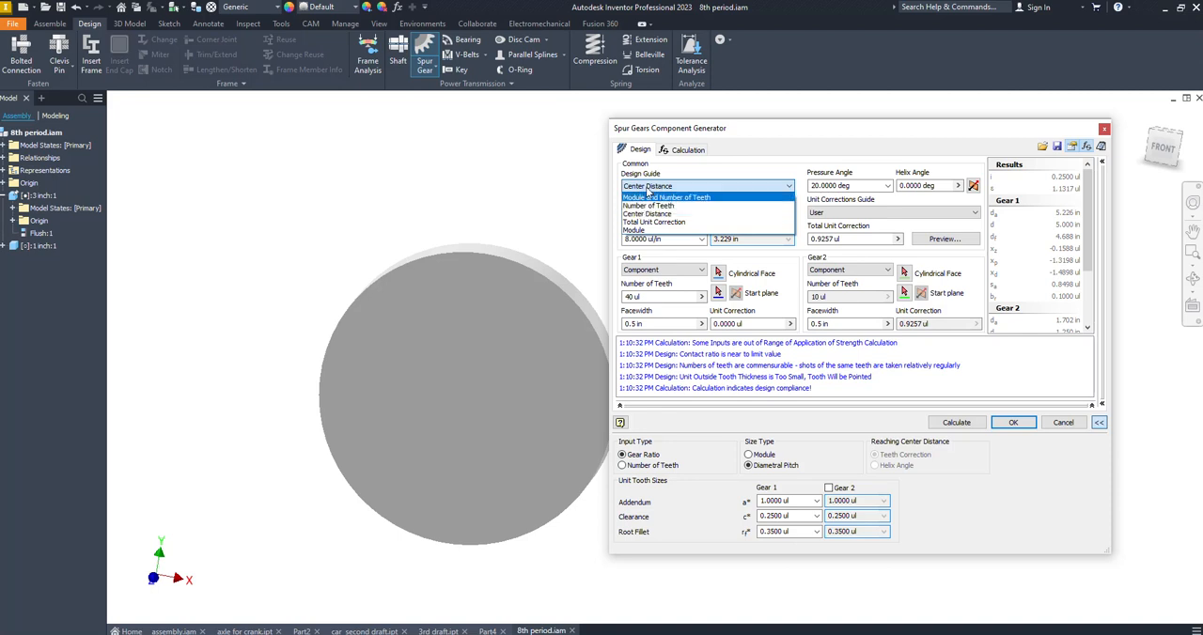
{"action": "left_click", "coordinate": [650, 188]}
{"action": "left_click", "coordinate": [645, 189]}
{"action": "left_click", "coordinate": [652, 214]}
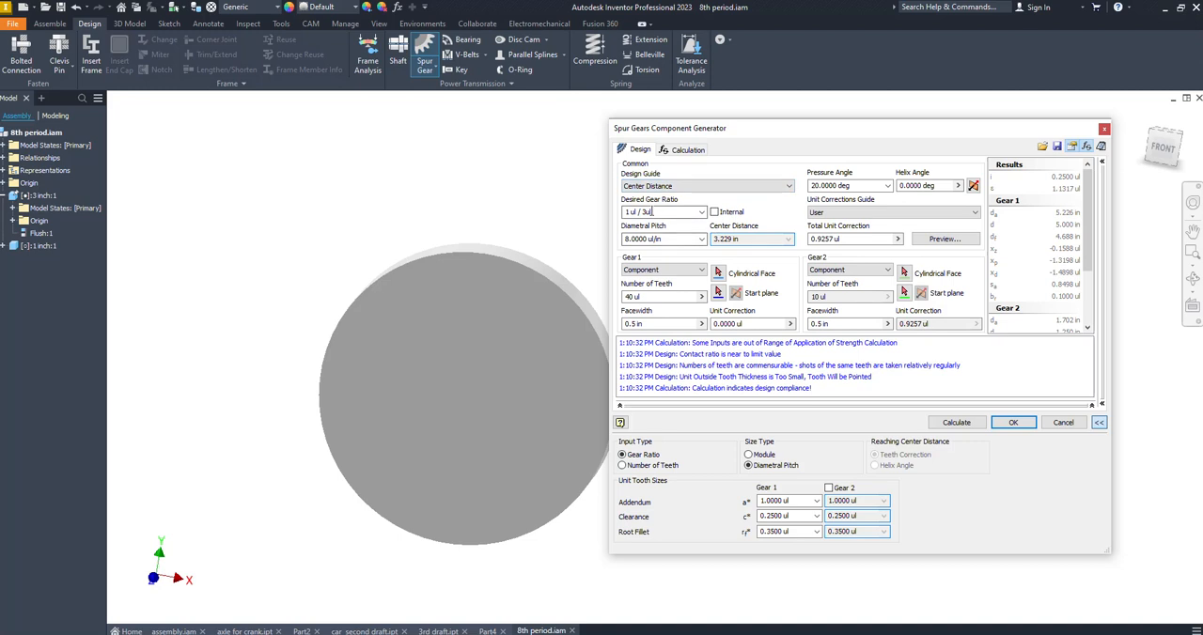
{"action": "left_click", "coordinate": [648, 186]}
{"action": "left_click", "coordinate": [655, 196]}
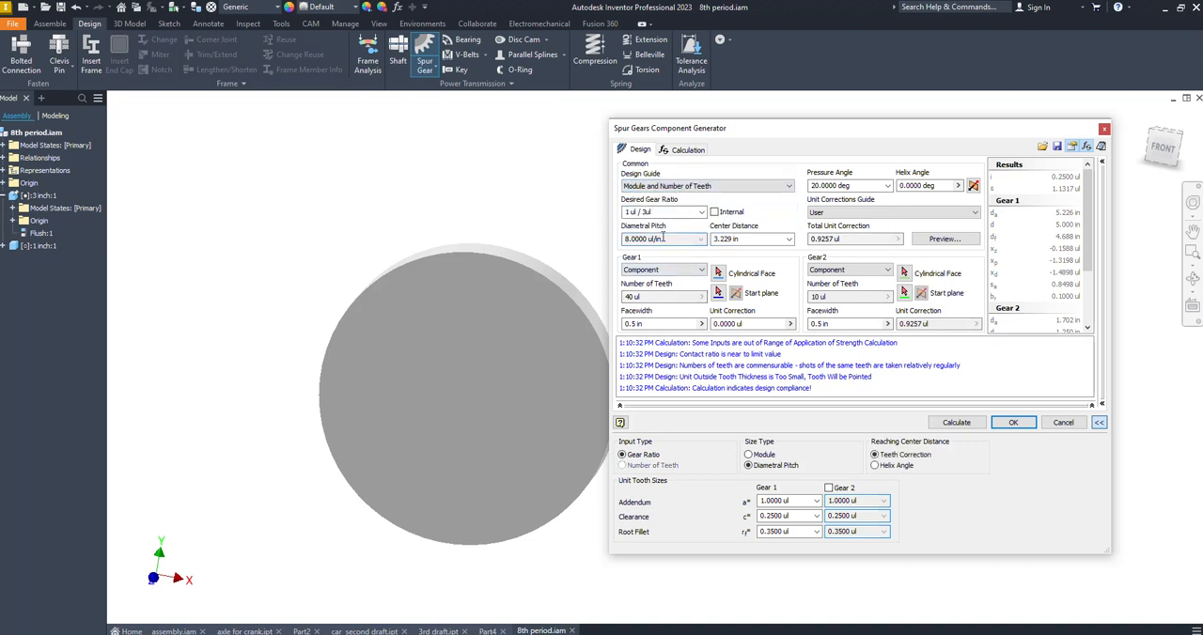
{"action": "left_click", "coordinate": [657, 189]}
{"action": "left_click", "coordinate": [652, 213]}
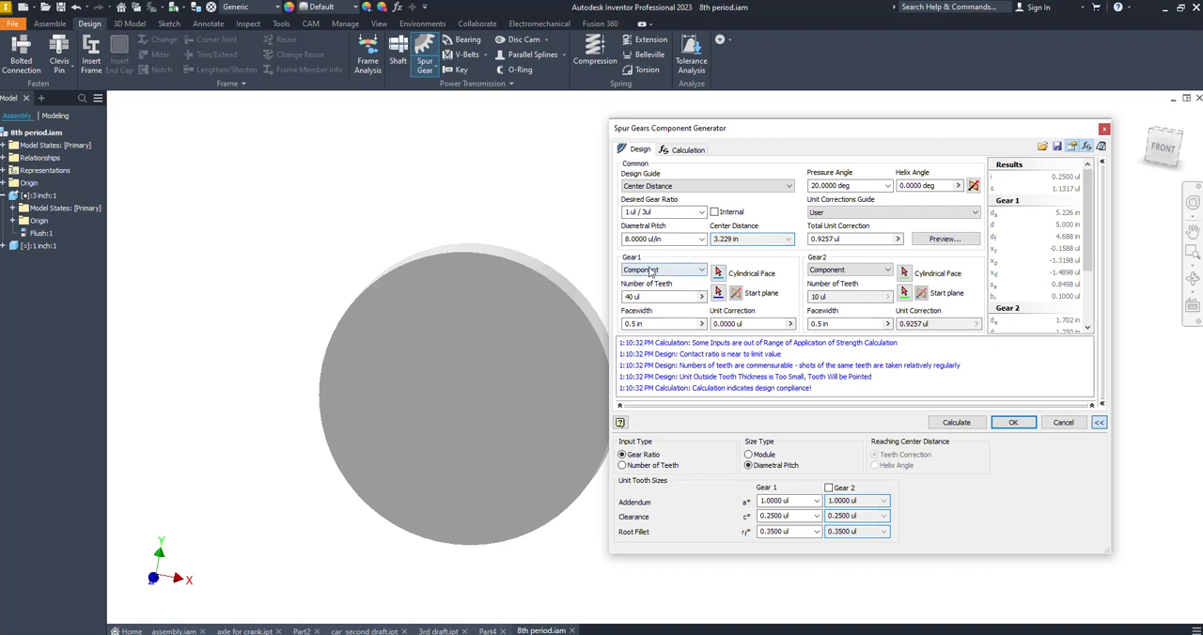
Set Gear 1 to 50 teeth and calculate the gear pair
{"action": "left_click", "coordinate": [655, 296]}
{"action": "left_click", "coordinate": [820, 296]}
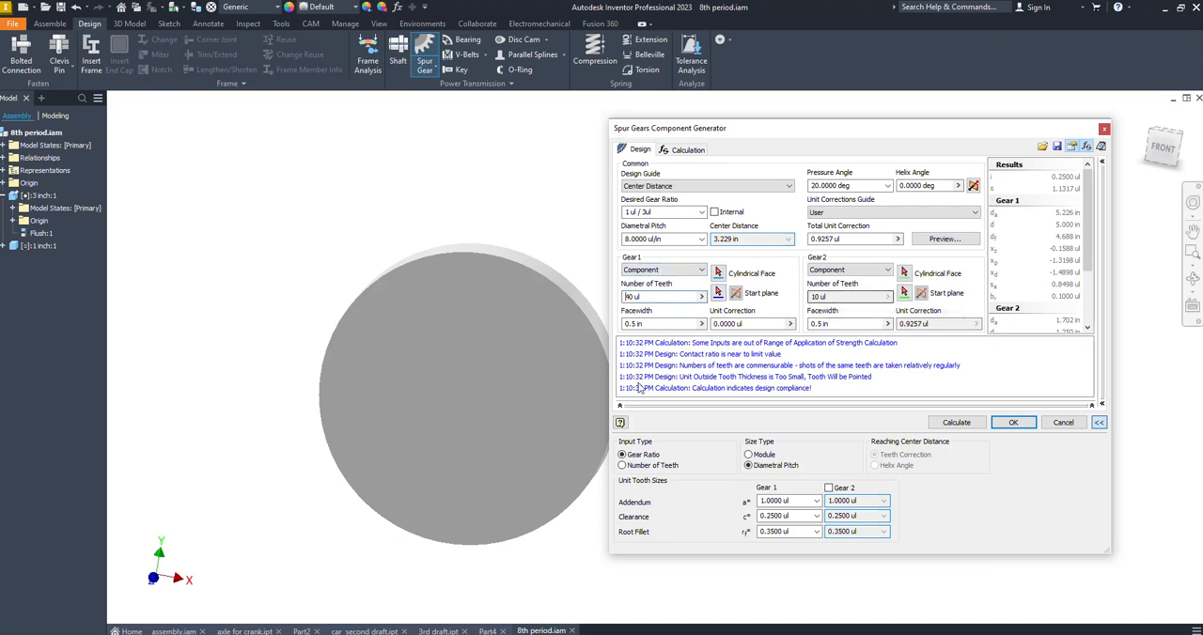
{"action": "left_click", "coordinate": [656, 296]}
{"action": "type", "text": "50"}
{"action": "left_click", "coordinate": [955, 422]}
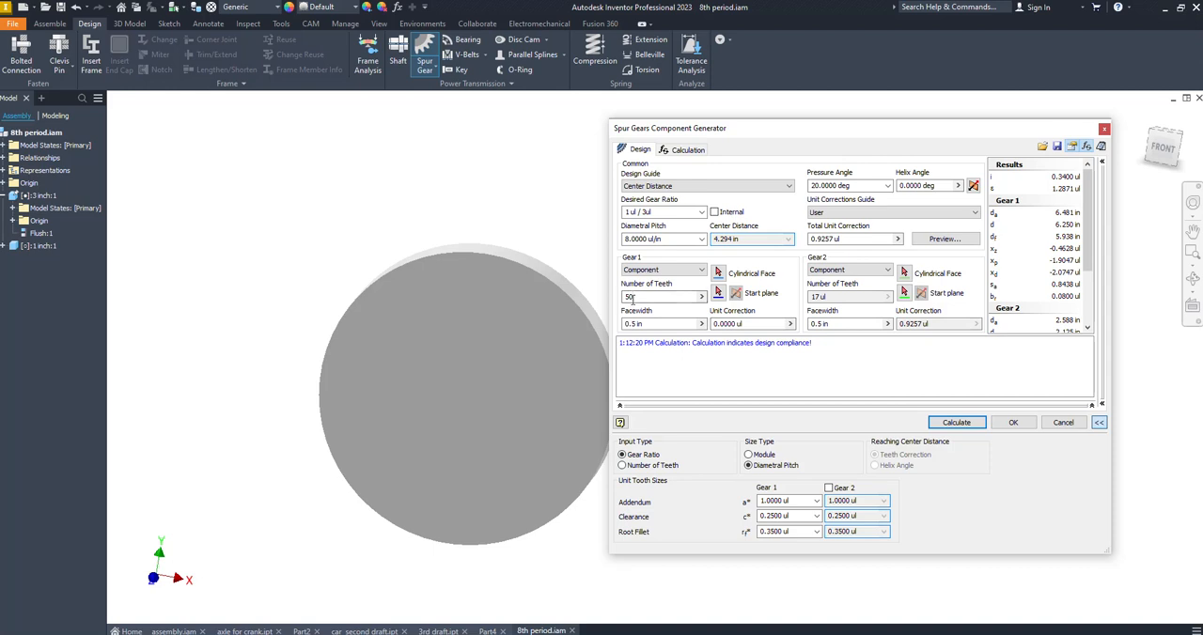
{"action": "left_click", "coordinate": [829, 297]}
Assign Gear 1 to the 3 inch cylinder's cylindrical face and use the cylinder's front face as its start plane
{"action": "left_click", "coordinate": [718, 272]}
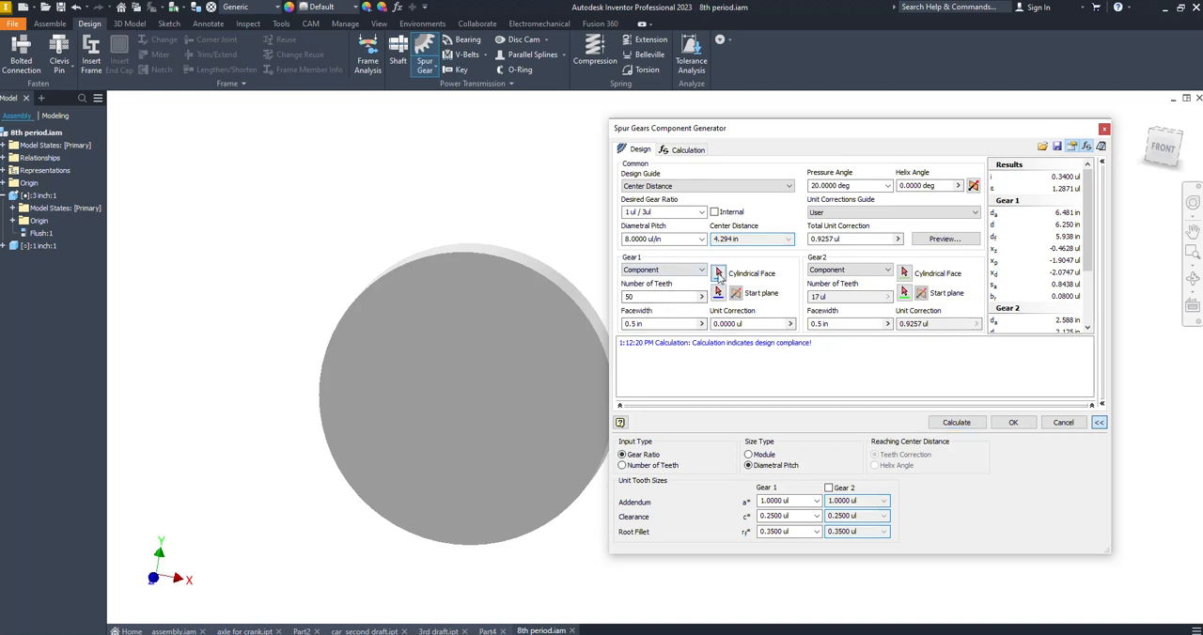
{"action": "left_click", "coordinate": [551, 266]}
{"action": "left_click", "coordinate": [719, 294]}
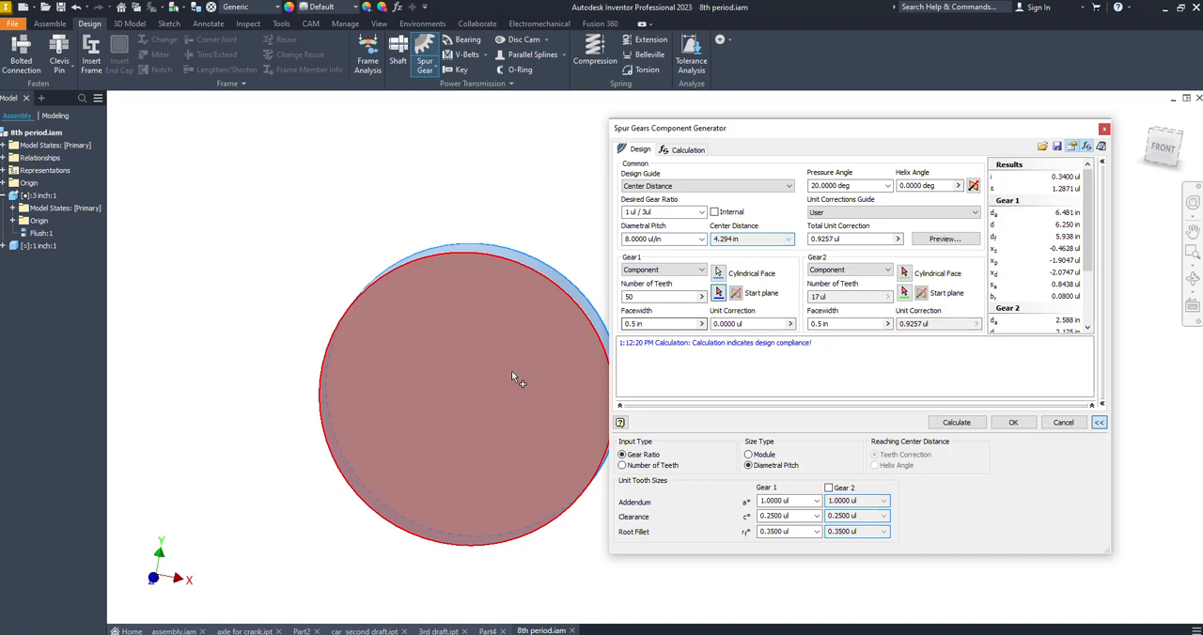
{"action": "left_click", "coordinate": [505, 369]}
Assign Gear 2 to the 1 inch cylinder's cylindrical face and use the cylinder's front face as its start plane
{"action": "middle_click_drag", "start_coordinate": [463, 400], "coordinate": [329, 399]}
{"action": "scroll", "coordinate": [329, 399], "scroll_direction": "down", "scroll_amount": 3}
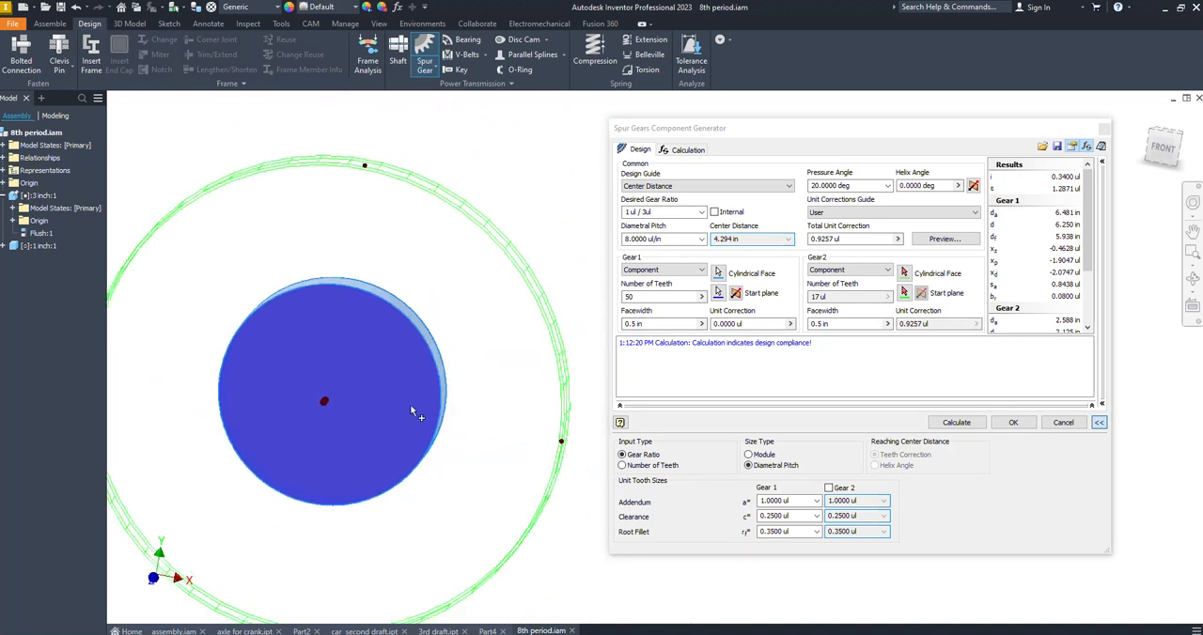
{"action": "scroll", "coordinate": [408, 402], "scroll_direction": "down", "scroll_amount": 3}
{"action": "scroll", "coordinate": [565, 413], "scroll_direction": "down", "scroll_amount": 1}
{"action": "middle_click_drag", "start_coordinate": [554, 409], "coordinate": [411, 429]}
{"action": "left_click", "coordinate": [902, 275]}
{"action": "scroll", "coordinate": [488, 409], "scroll_direction": "up", "scroll_amount": 4}
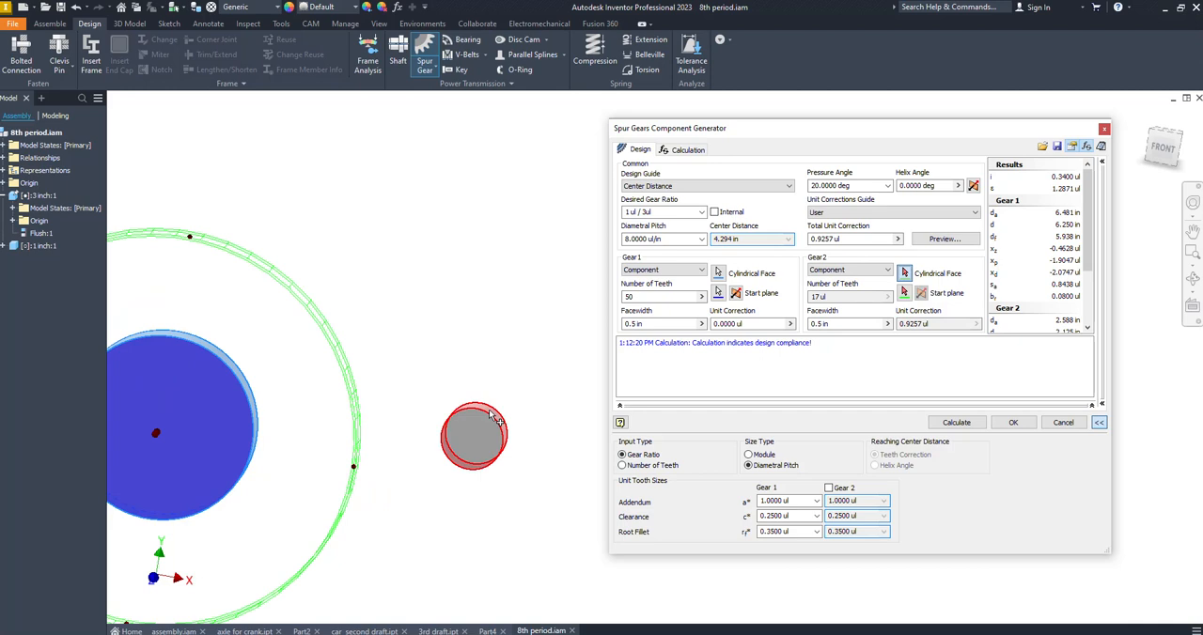
{"action": "left_click", "coordinate": [489, 408]}
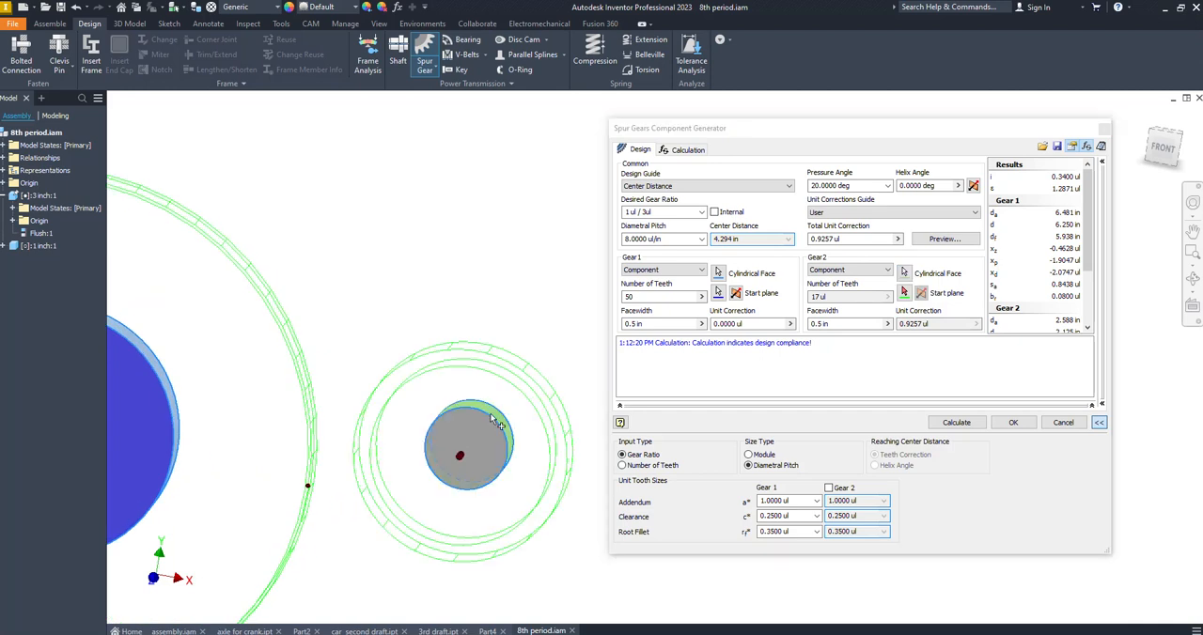
{"action": "left_click", "coordinate": [906, 294]}
{"action": "left_click", "coordinate": [492, 454]}
Try to change Gear 2's facewidth with its preview handle, and close the generator without creating the gears
{"action": "scroll", "coordinate": [524, 435], "scroll_direction": "down", "scroll_amount": 2}
{"action": "mouse_move", "coordinate": [531, 439]}
{"action": "middle_mouse_down", "text": "shift"}
{"action": "mouse_move", "coordinate": [411, 457]}
{"action": "mouse_move", "coordinate": [540, 458]}
{"action": "middle_mouse_up", "text": "shift"}
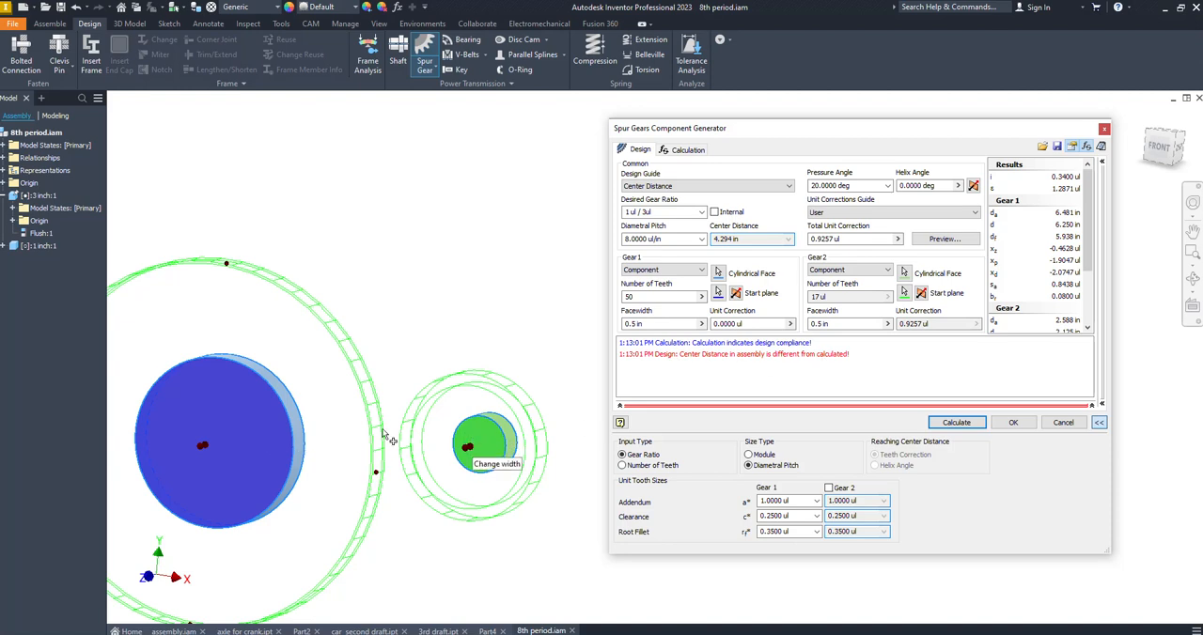
{"action": "left_click_drag", "start_coordinate": [467, 449], "coordinate": [492, 448]}
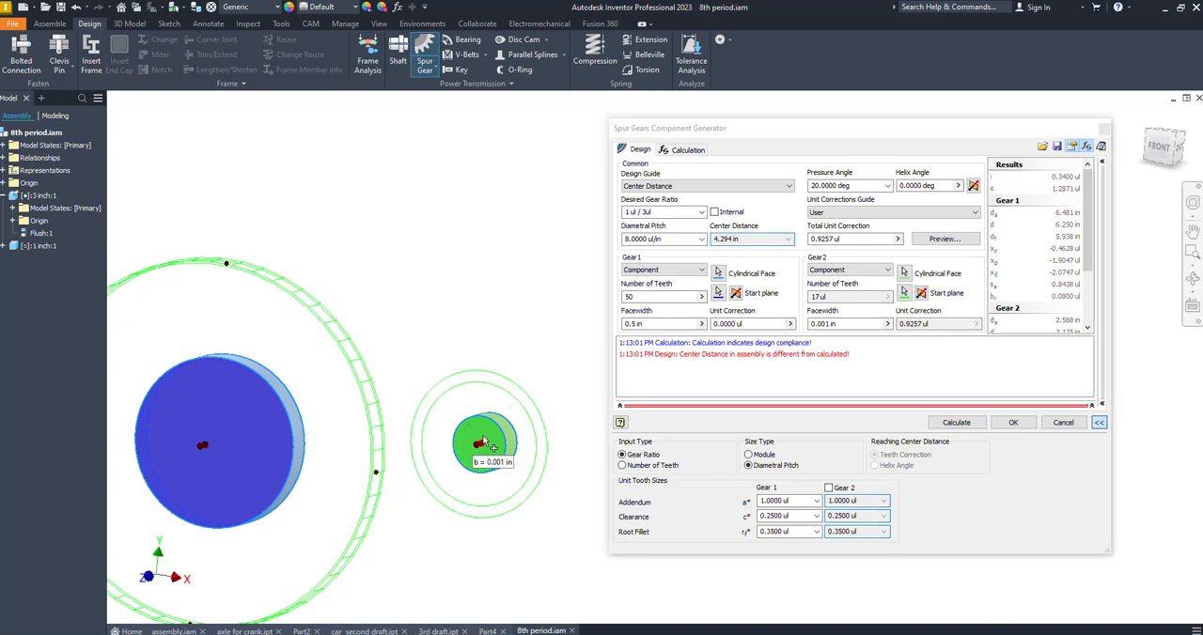
{"action": "key", "text": "Escape"}
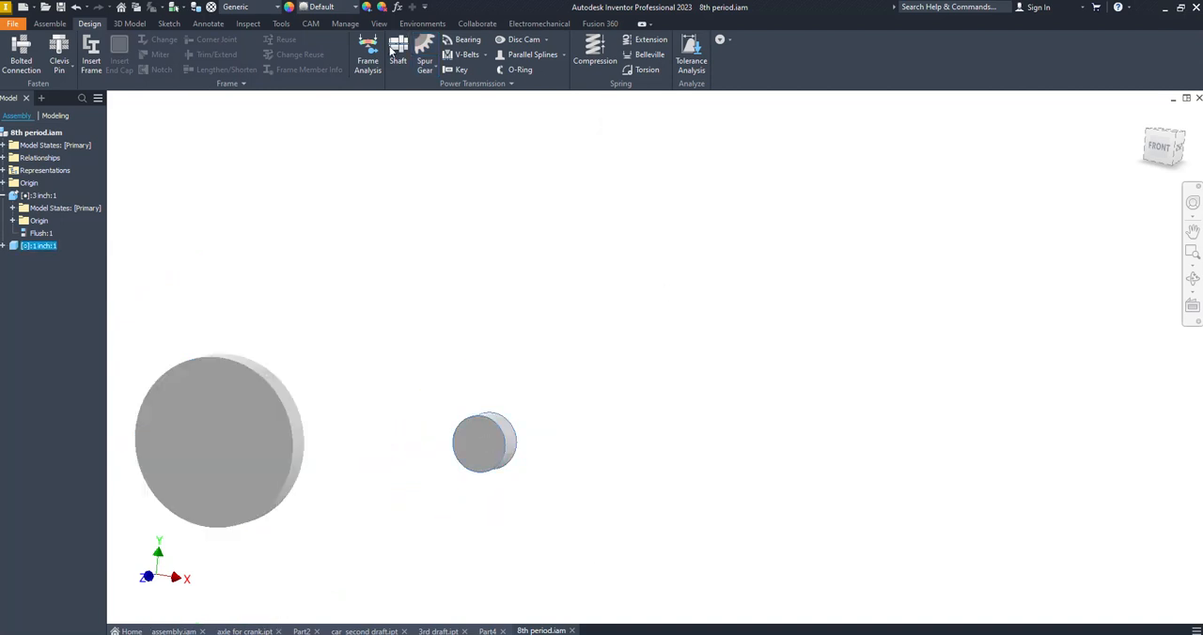
Start a new spur gear pair and assign Gear 1 to the 3 inch cylinder's cylindrical face
{"action": "left_click", "coordinate": [423, 71]}
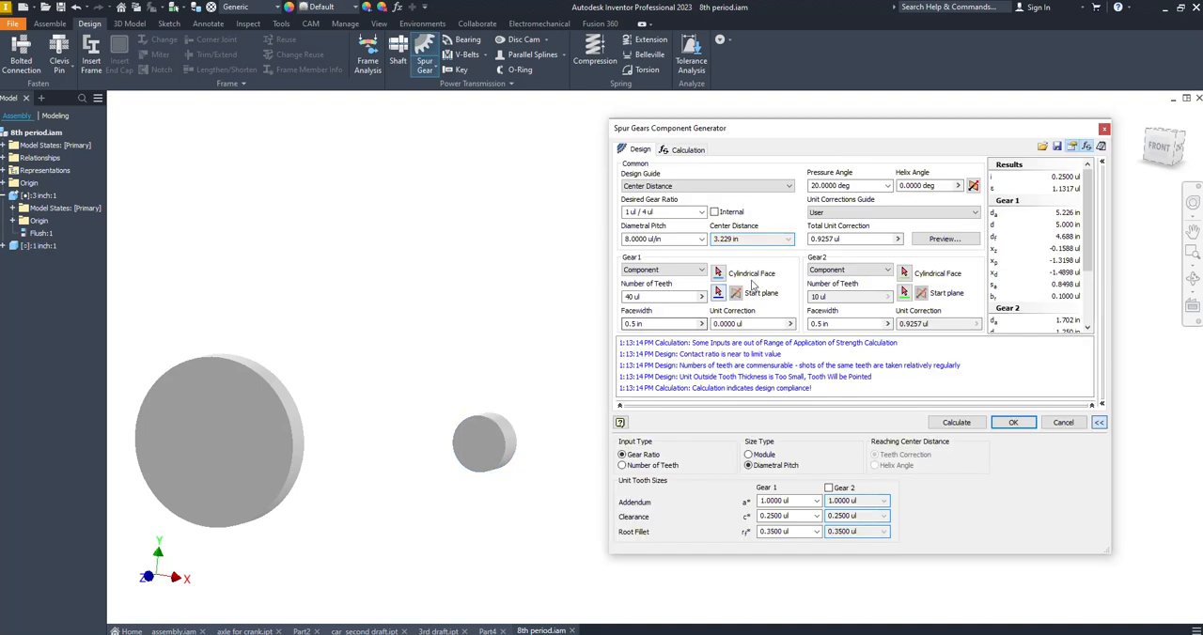
{"action": "left_click", "coordinate": [282, 381]}
Set the desired gear ratio to 1 ul / 3 ul, Gear 1 to 50 teeth, and both gears' facewidth to .25
{"action": "left_click", "coordinate": [649, 212]}
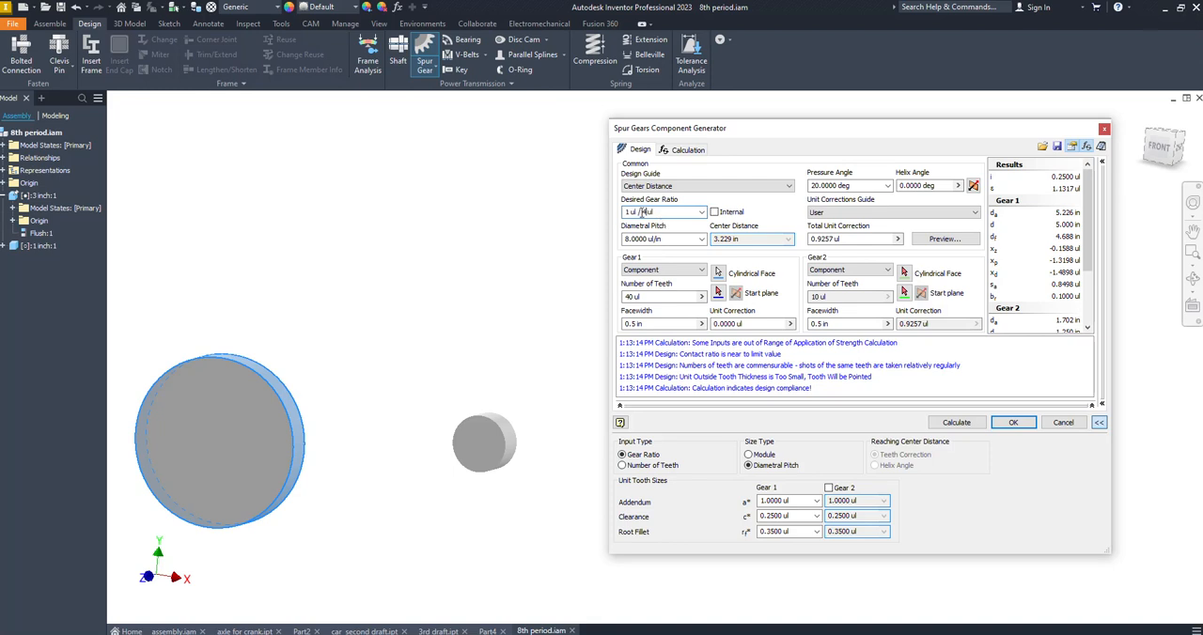
{"action": "type", "text": "3"}
{"action": "left_click", "coordinate": [652, 297]}
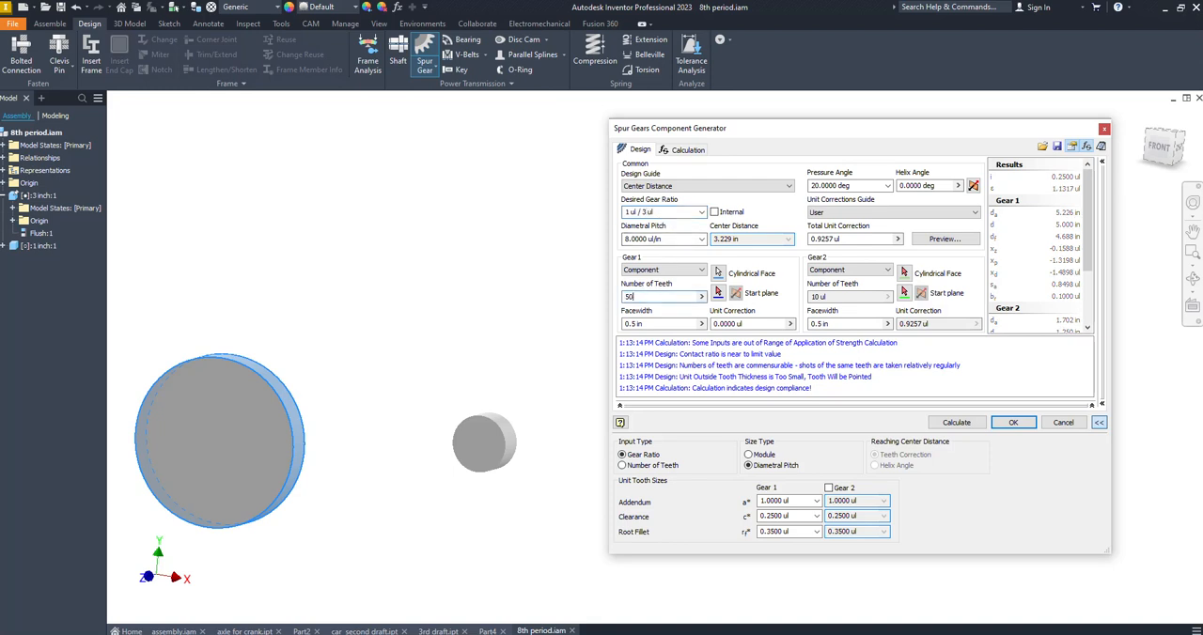
{"action": "key", "text": "Tab"}
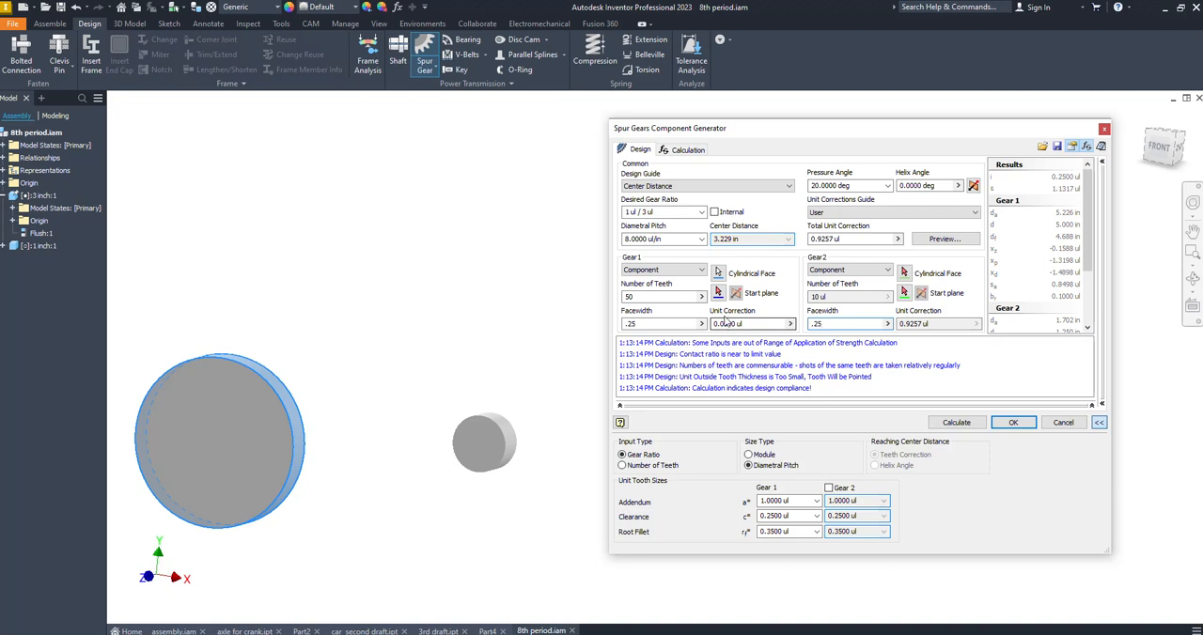
Assign Gear 2 to the 1 inch cylinder's cylindrical face and use each cylinder's front face as its gear's start plane
{"action": "left_click", "coordinate": [904, 273]}
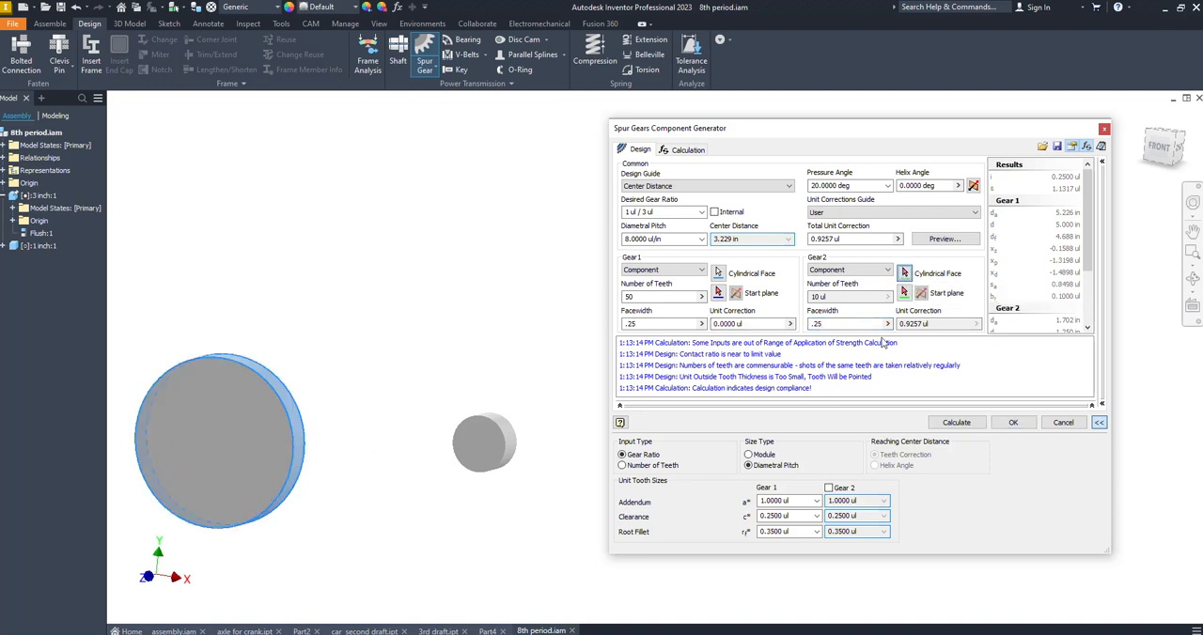
{"action": "left_click", "coordinate": [512, 438]}
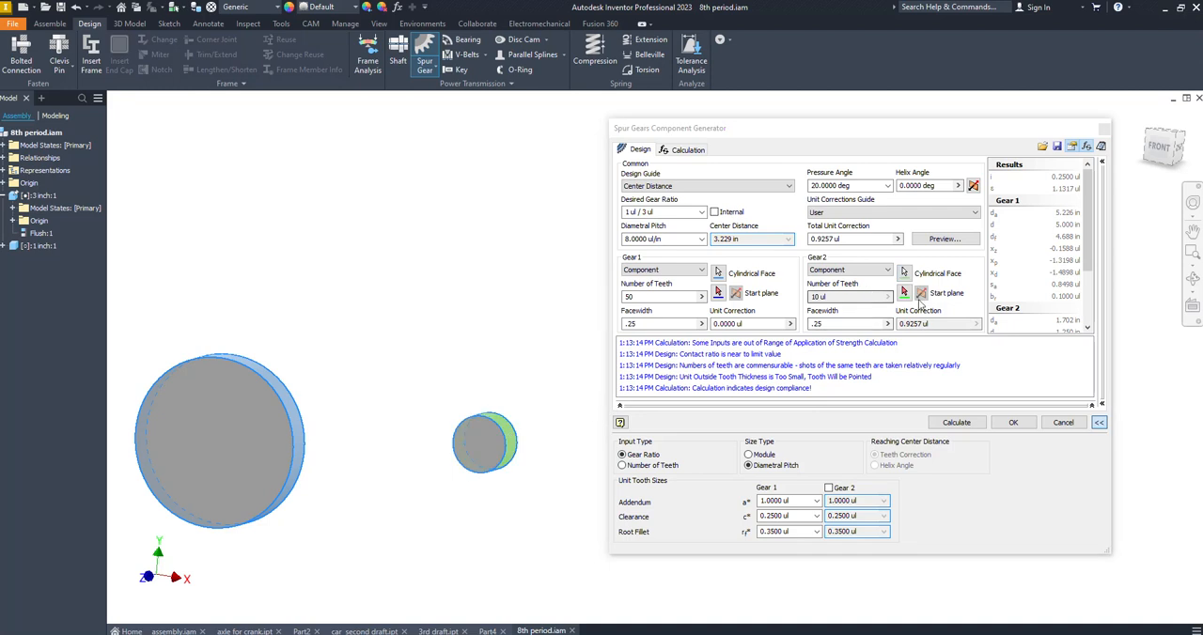
{"action": "left_click", "coordinate": [477, 442]}
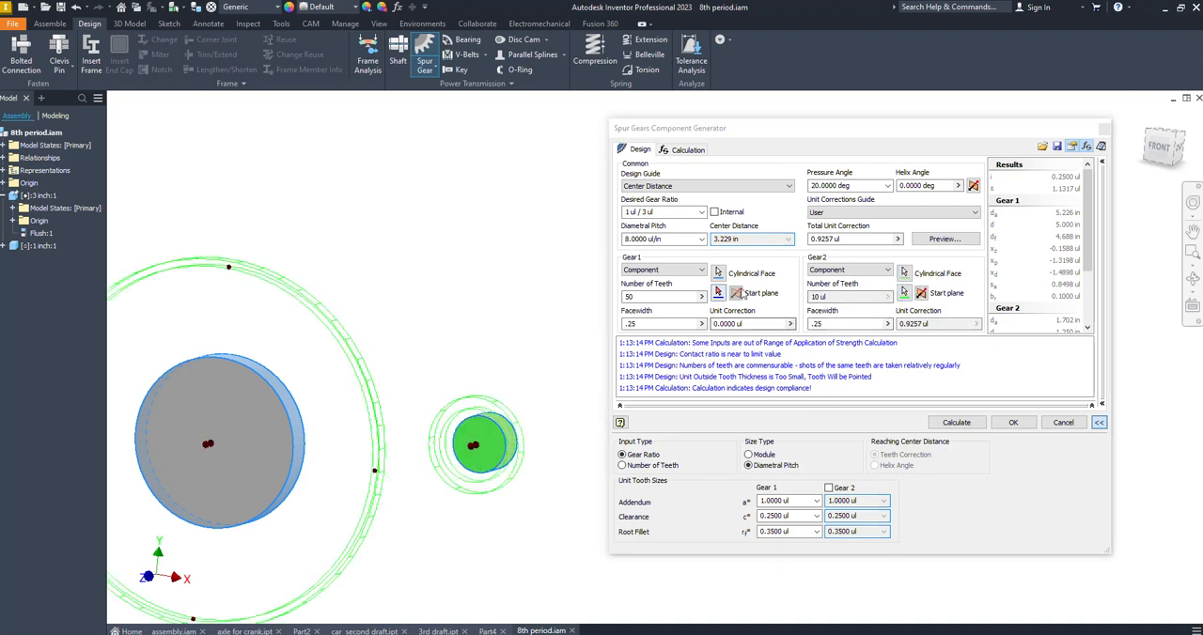
{"action": "left_click", "coordinate": [195, 451]}
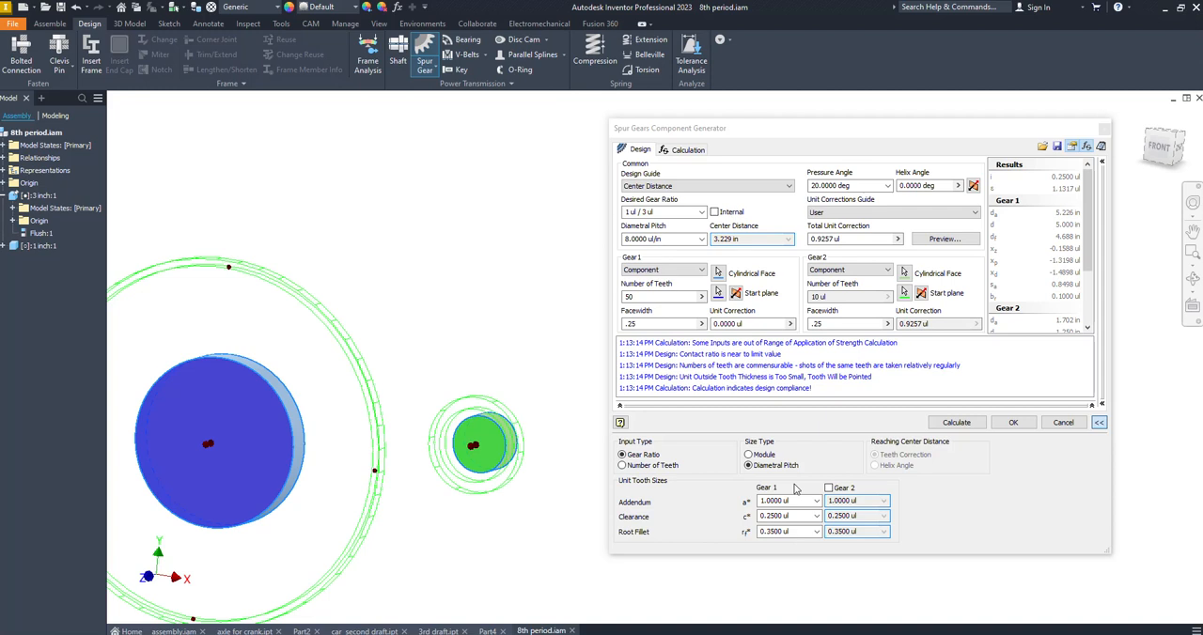
Calculate and generate the spur gear pair, keeping the proposed file names and accepting the design despite the center distance mismatch
{"action": "left_click", "coordinate": [957, 422]}
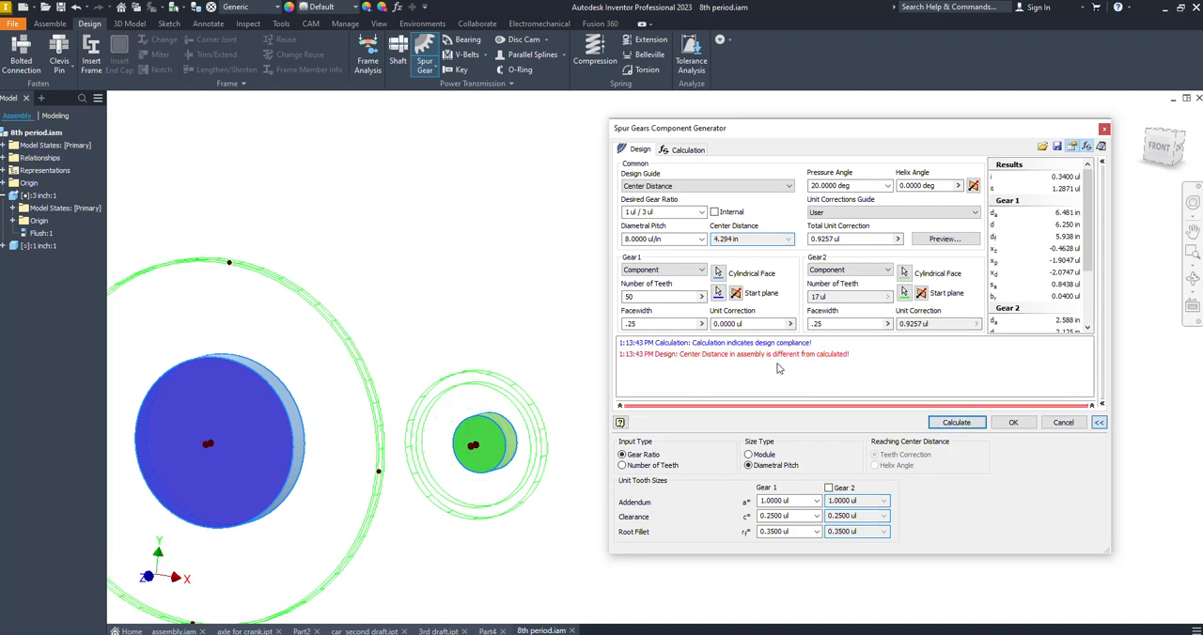
{"action": "left_click", "coordinate": [1013, 423]}
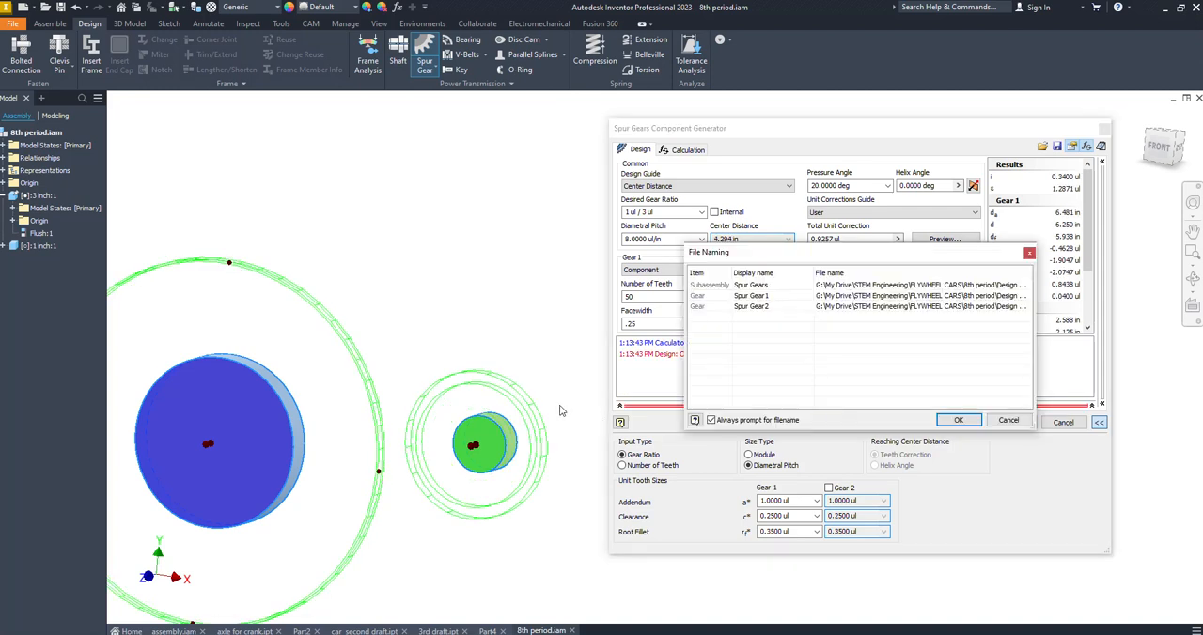
{"action": "left_click", "coordinate": [978, 421]}
{"action": "left_click", "coordinate": [949, 406]}
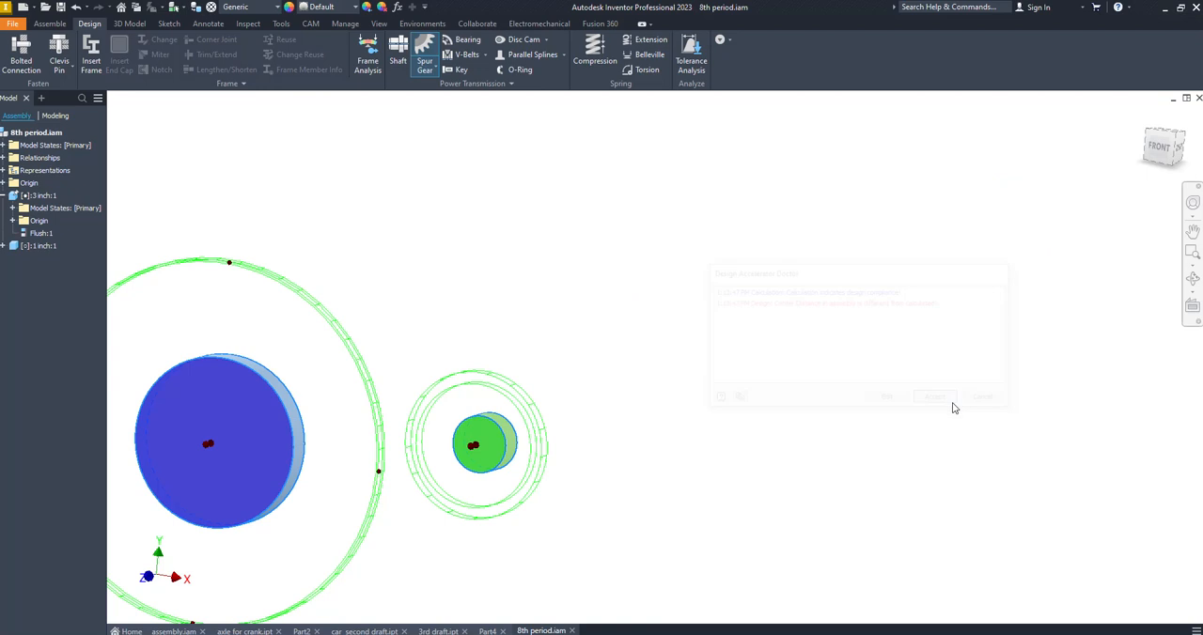
Examine from the front and back how the teeth of the two generated gears mesh
{"action": "middle_click_drag", "start_coordinate": [432, 367], "coordinate": [808, 420]}
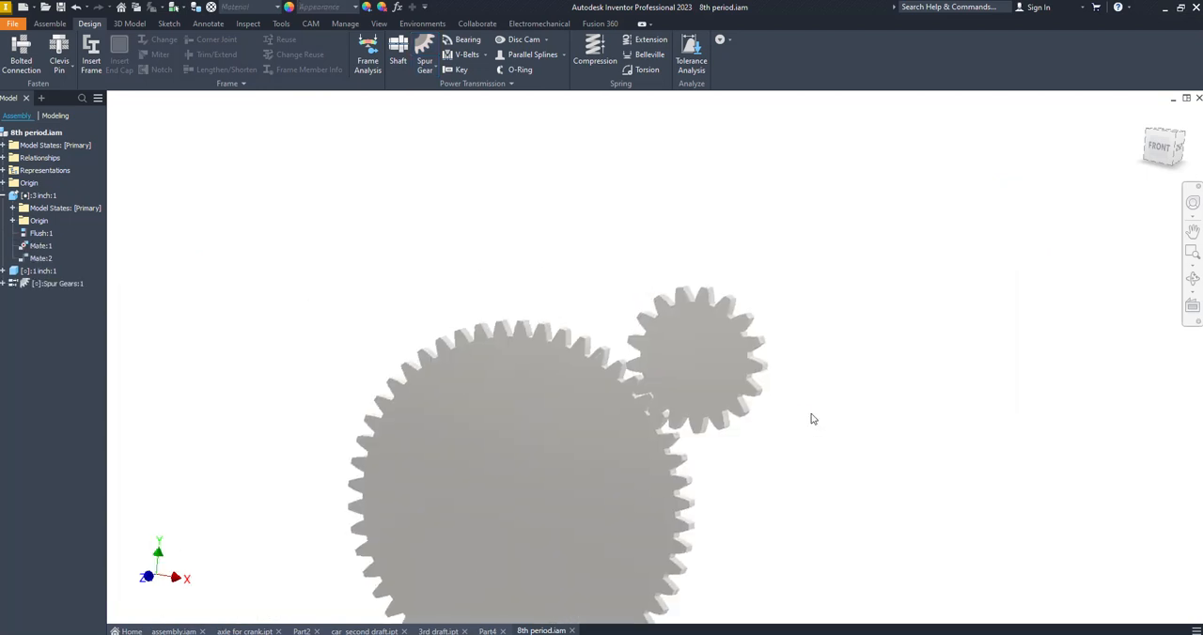
{"action": "middle_click_drag", "start_coordinate": [865, 453], "coordinate": [851, 478], "text": "shift"}
{"action": "scroll", "coordinate": [851, 478], "scroll_direction": "down", "scroll_amount": 10}
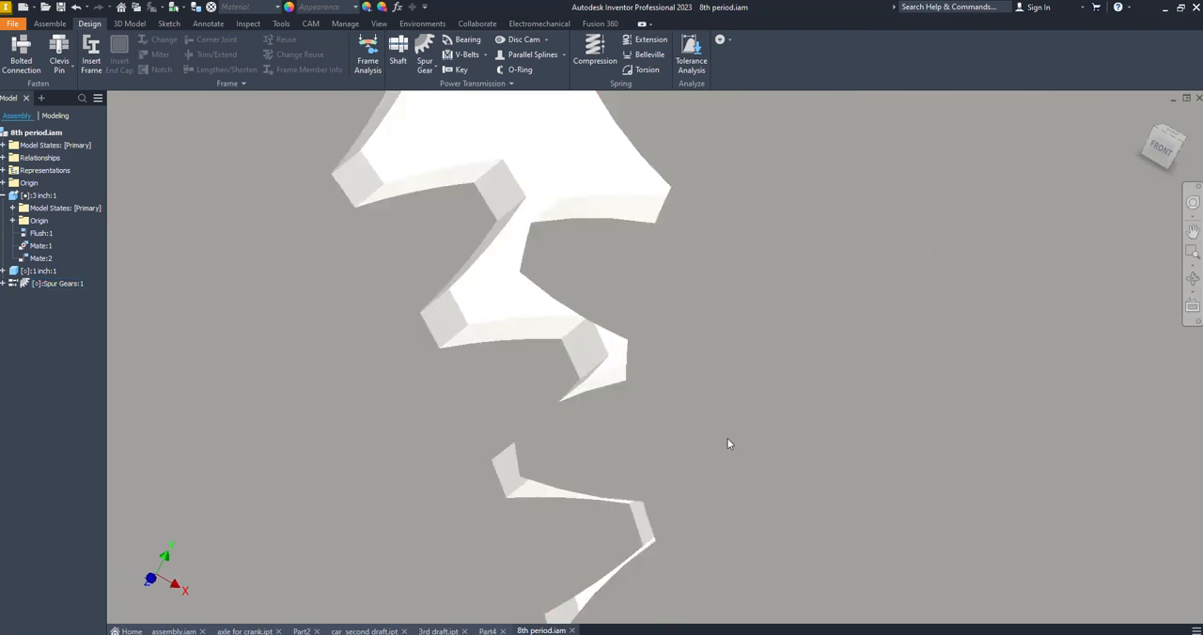
{"action": "middle_click_drag", "start_coordinate": [643, 535], "coordinate": [643, 414]}
{"action": "scroll", "coordinate": [736, 331], "scroll_direction": "up", "scroll_amount": 8}
{"action": "middle_click_drag", "start_coordinate": [749, 338], "coordinate": [706, 130], "text": "shift"}
{"action": "scroll", "coordinate": [454, 391], "scroll_direction": "down", "scroll_amount": 6}
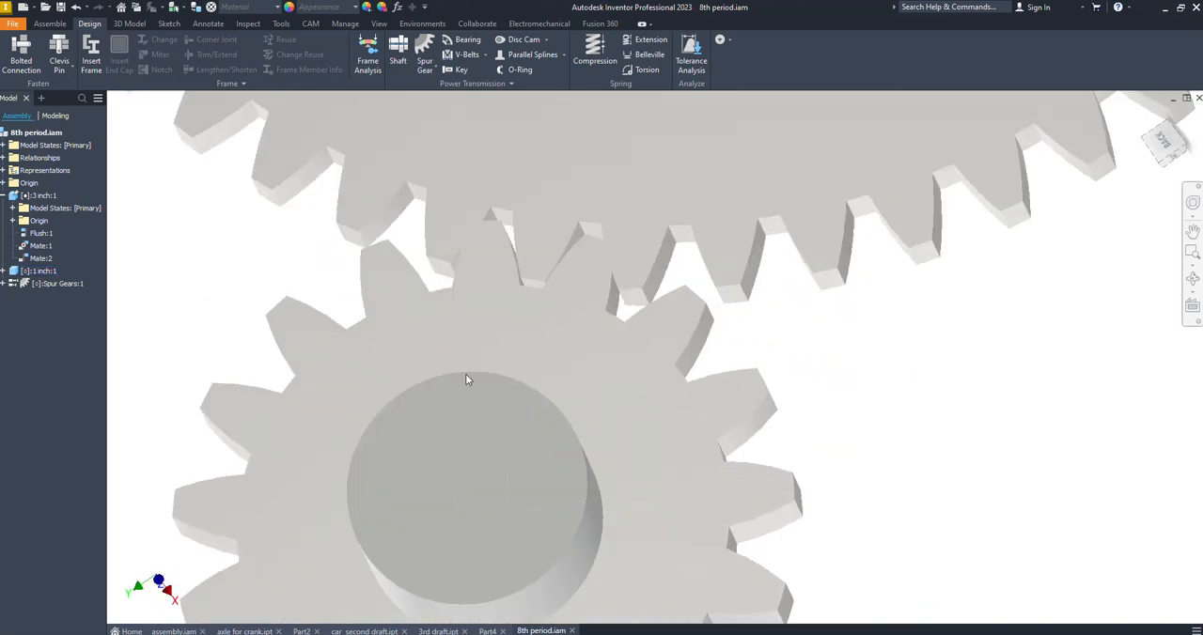
Shift the 1 inch cylinder and its small gear to adjust how its teeth sit against the large gear, using the back view
{"action": "left_click_drag", "start_coordinate": [484, 431], "coordinate": [517, 474]}
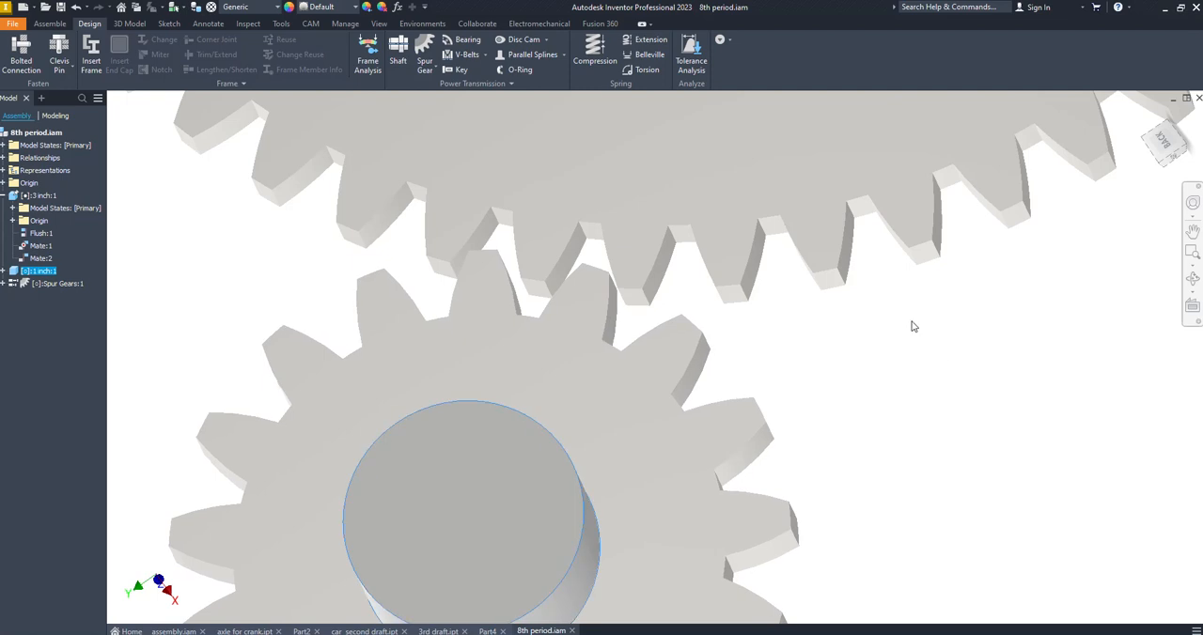
{"action": "left_click", "coordinate": [1165, 144]}
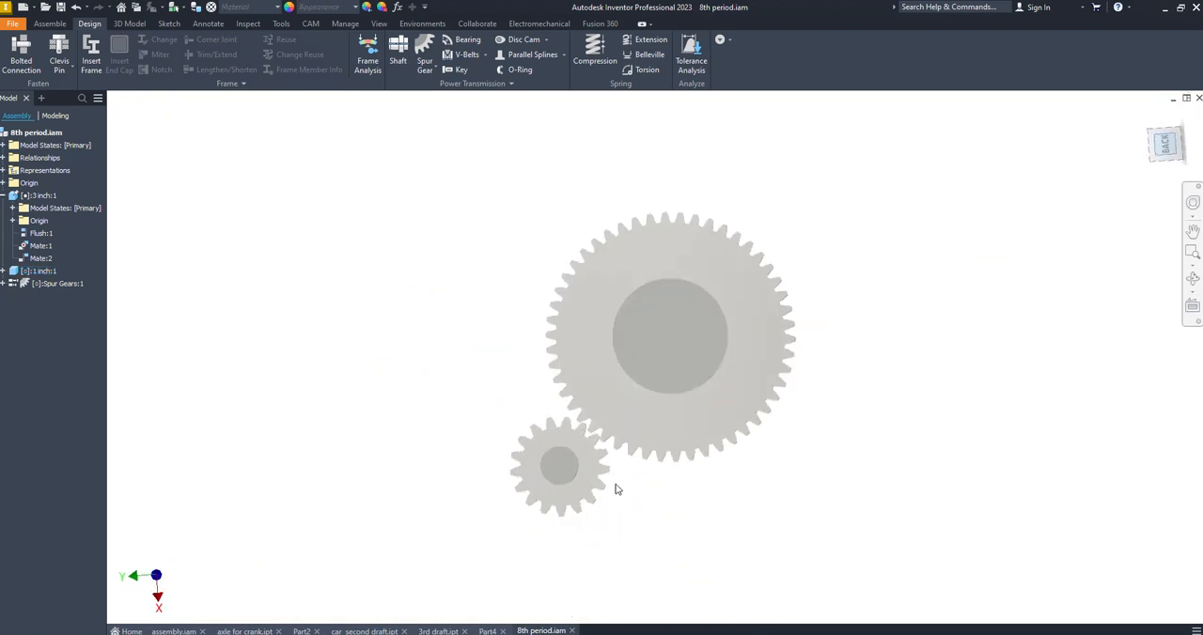
{"action": "scroll", "coordinate": [556, 461], "scroll_direction": "down", "scroll_amount": 3}
{"action": "left_click_drag", "start_coordinate": [560, 471], "coordinate": [590, 478]}
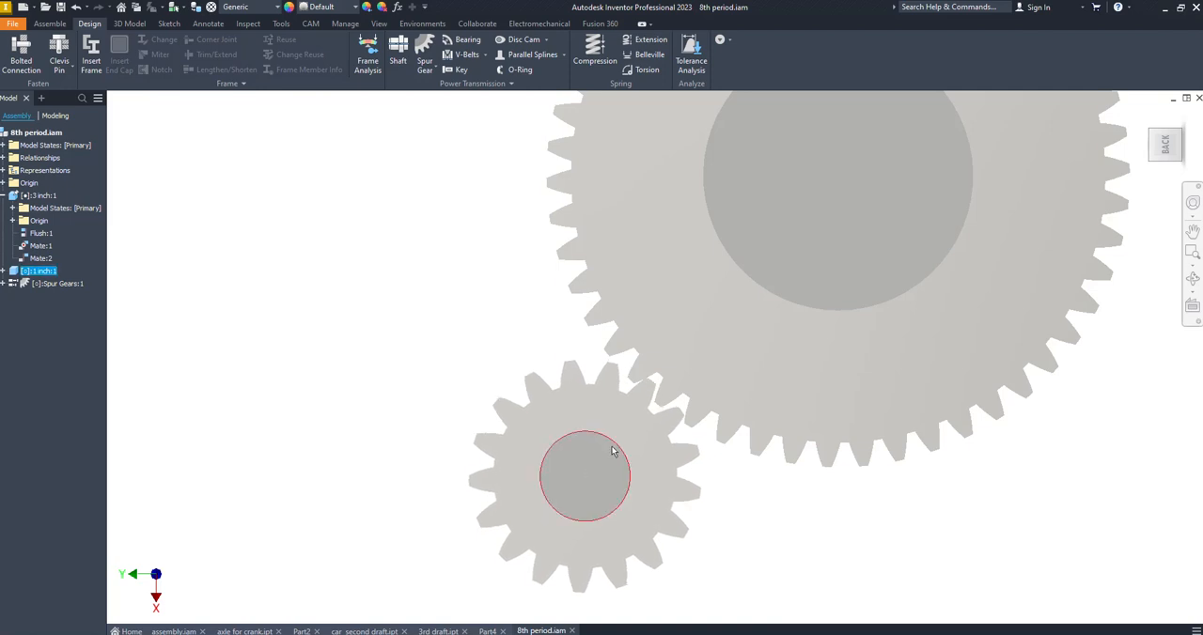
Ground the 1 inch cylinder in the 8th period assembly
{"action": "right_click", "coordinate": [645, 288]}
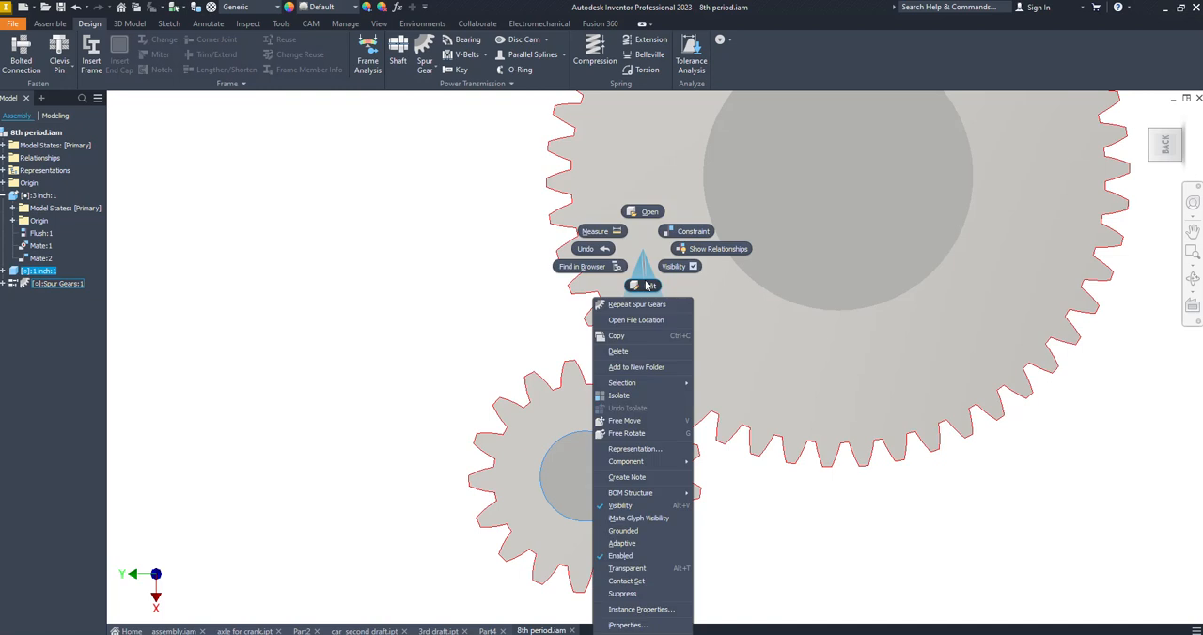
{"action": "left_click", "coordinate": [558, 474]}
{"action": "right_click", "coordinate": [559, 471]}
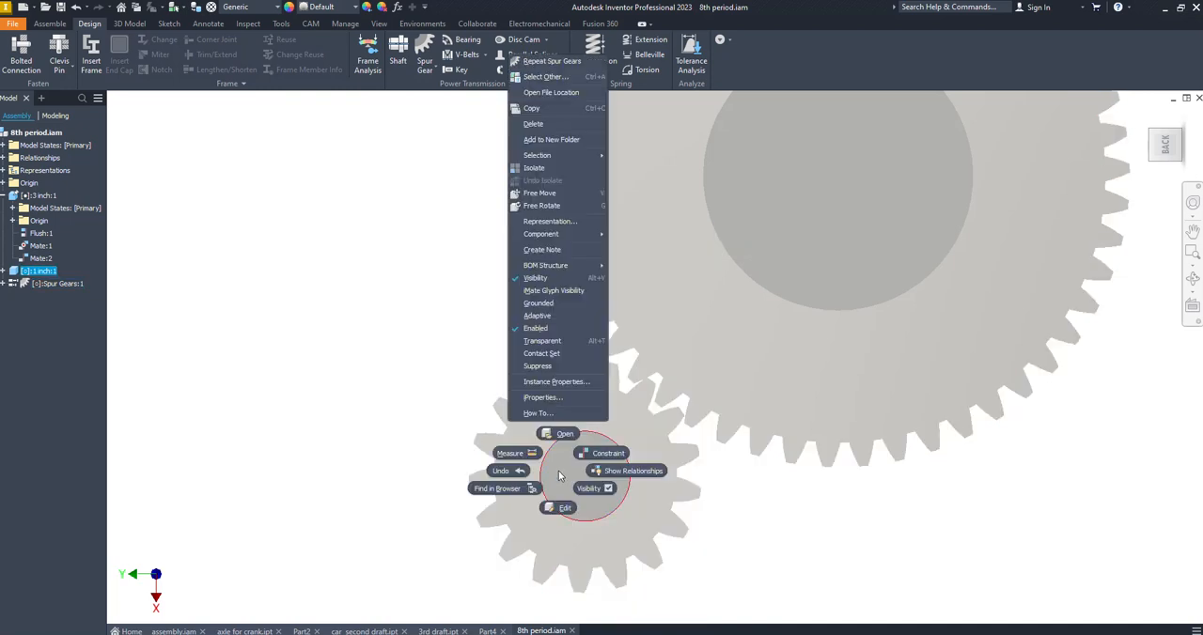
{"action": "left_click", "coordinate": [541, 304]}
{"action": "mouse_move", "coordinate": [659, 422]}
{"action": "left_mouse_down"}
{"action": "mouse_move", "coordinate": [690, 399]}
{"action": "mouse_move", "coordinate": [733, 434]}
{"action": "mouse_move", "coordinate": [631, 551]}
{"action": "mouse_move", "coordinate": [499, 236]}
{"action": "mouse_move", "coordinate": [837, 595]}
{"action": "mouse_move", "coordinate": [611, 613]}
{"action": "mouse_move", "coordinate": [696, 347]}
{"action": "left_mouse_up"}
{"action": "mouse_move", "coordinate": [404, 449]}
{"action": "middle_mouse_down", "text": "shift"}
{"action": "mouse_move", "coordinate": [373, 459]}
{"action": "mouse_move", "coordinate": [705, 389]}
{"action": "mouse_move", "coordinate": [657, 420]}
{"action": "middle_mouse_up", "text": "shift"}
{"action": "middle_click_drag", "start_coordinate": [982, 296], "coordinate": [564, 487]}
{"action": "scroll", "coordinate": [564, 489], "scroll_direction": "up", "scroll_amount": 3}
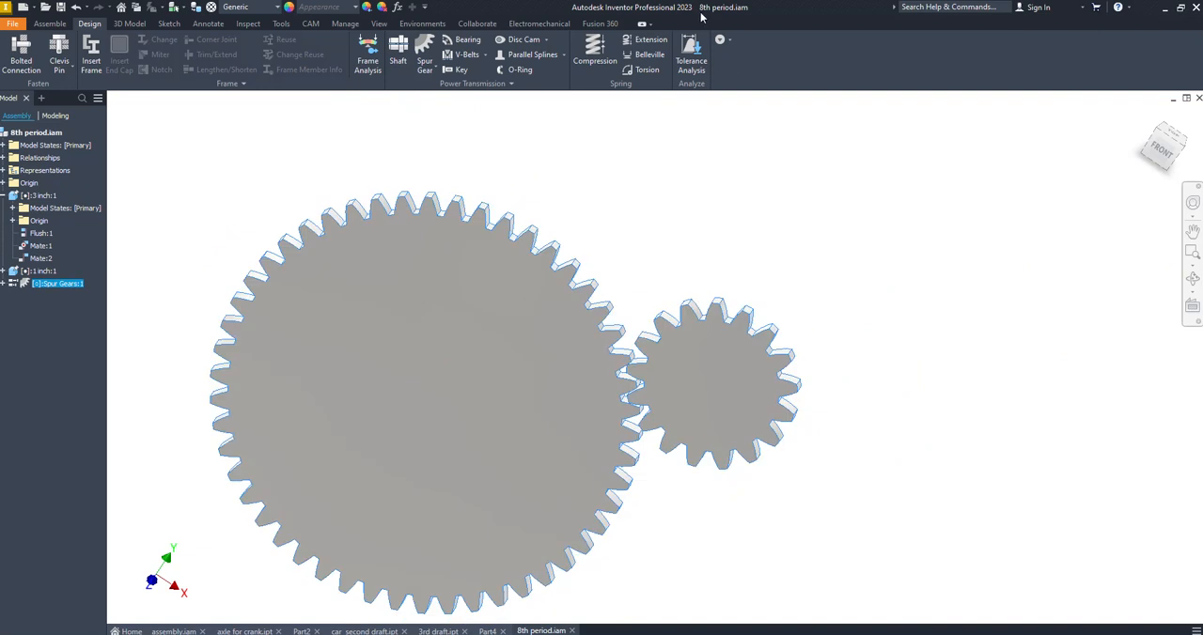
Switch to File Explorer and open Spur Gear11.ipt from the Design Accelerator folder inside the 8th period folder
{"action": "key", "text": "alt+Tab"}
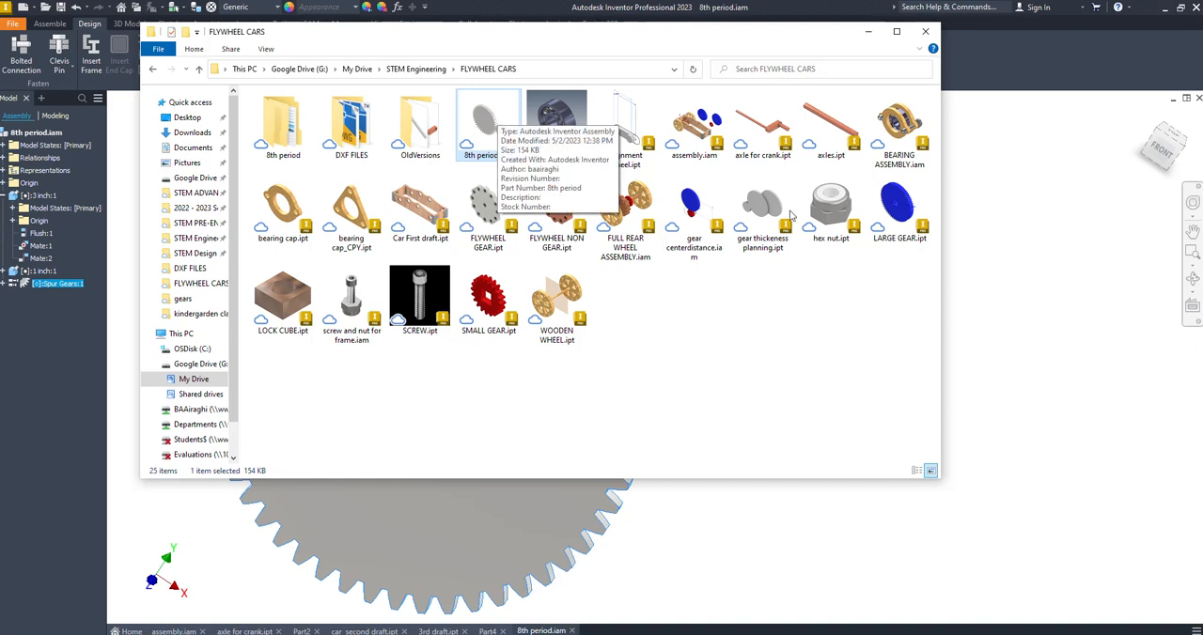
{"action": "double_click", "coordinate": [303, 144]}
{"action": "double_click", "coordinate": [287, 118]}
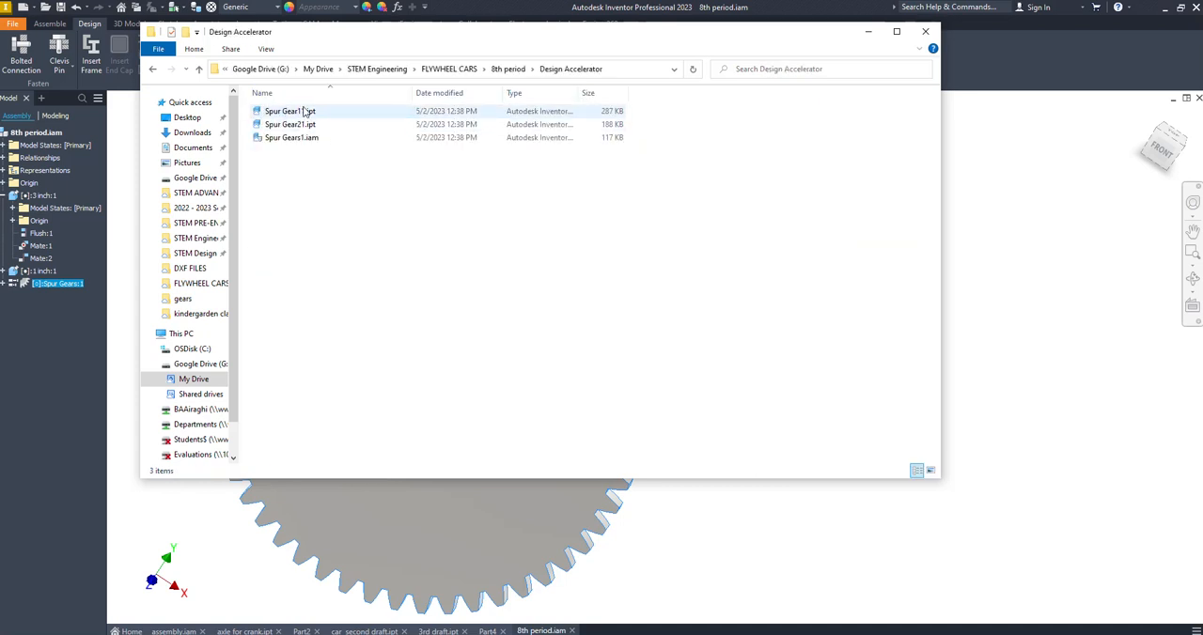
{"action": "double_click", "coordinate": [304, 113]}
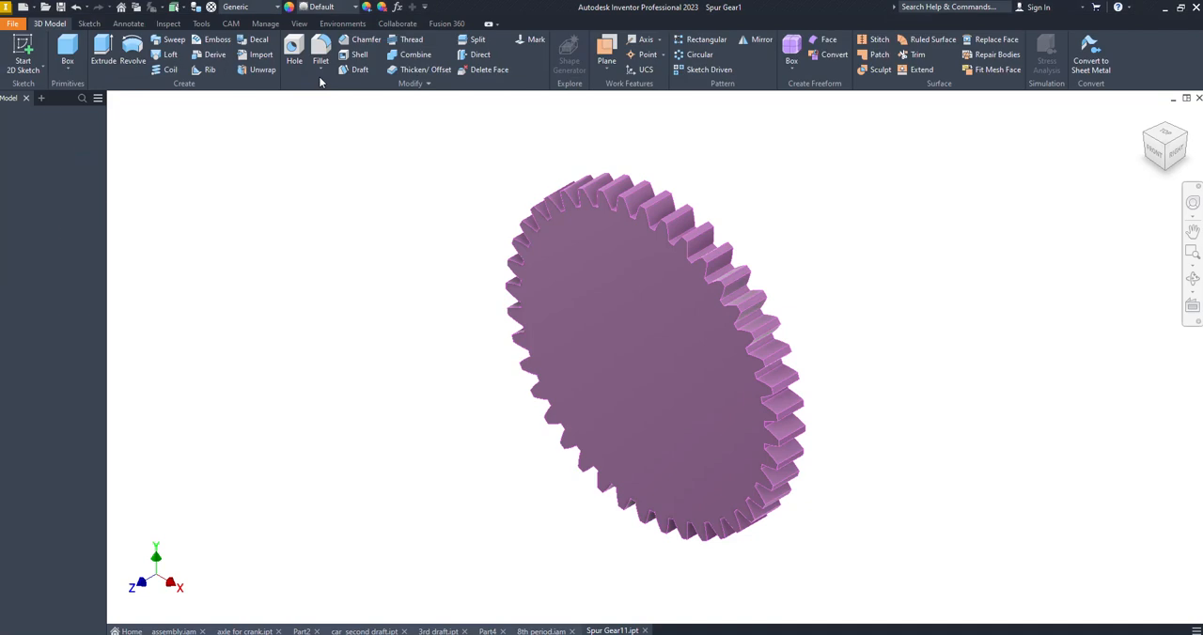
{"action": "mouse_move", "coordinate": [723, 354]}
{"action": "middle_mouse_down", "text": "shift"}
{"action": "mouse_move", "coordinate": [799, 317]}
{"action": "mouse_move", "coordinate": [661, 328]}
{"action": "mouse_move", "coordinate": [771, 348]}
{"action": "middle_mouse_up", "text": "shift"}
Close the 8th period assembly without saving its changes
{"action": "left_click", "coordinate": [542, 630]}
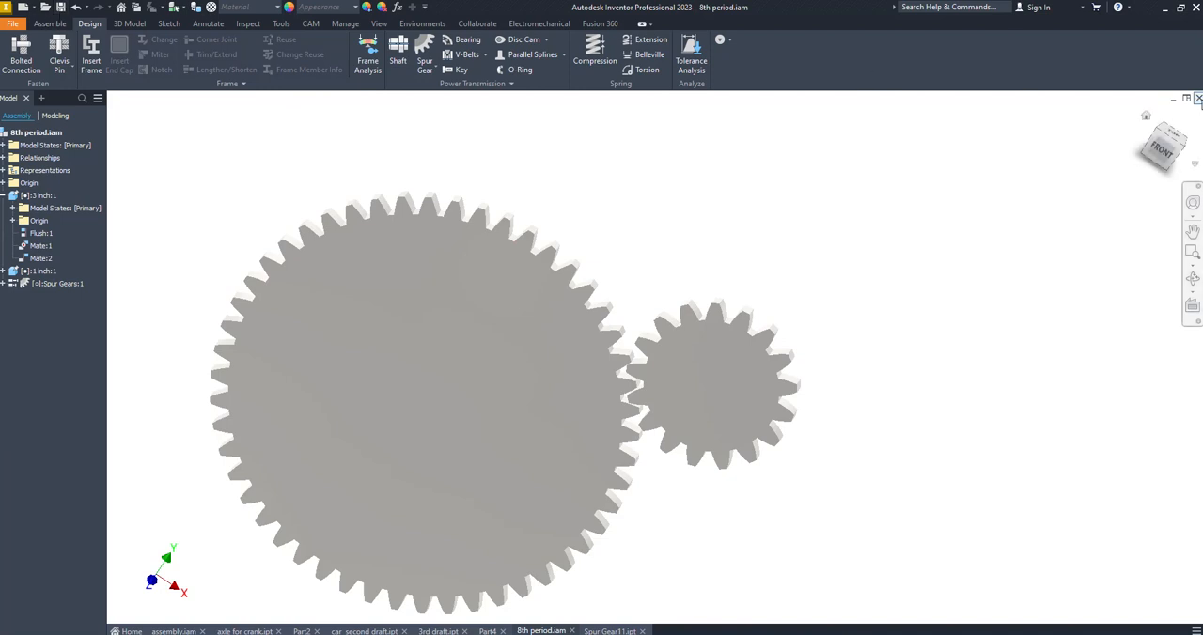
{"action": "left_click", "coordinate": [1197, 99]}
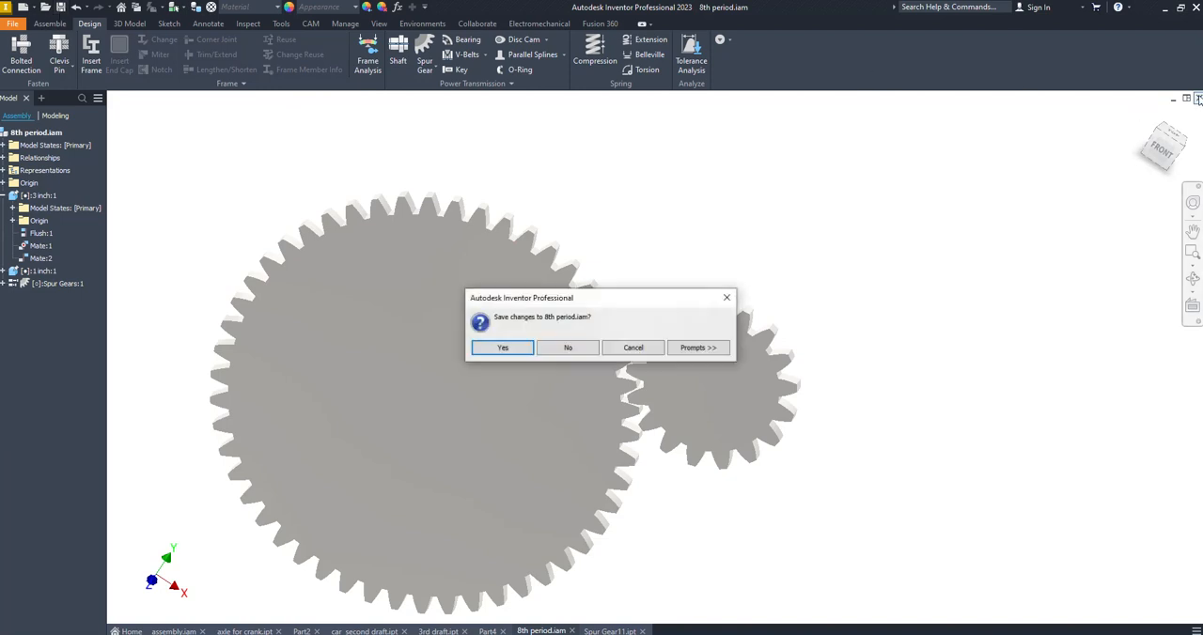
{"action": "left_click", "coordinate": [564, 349]}
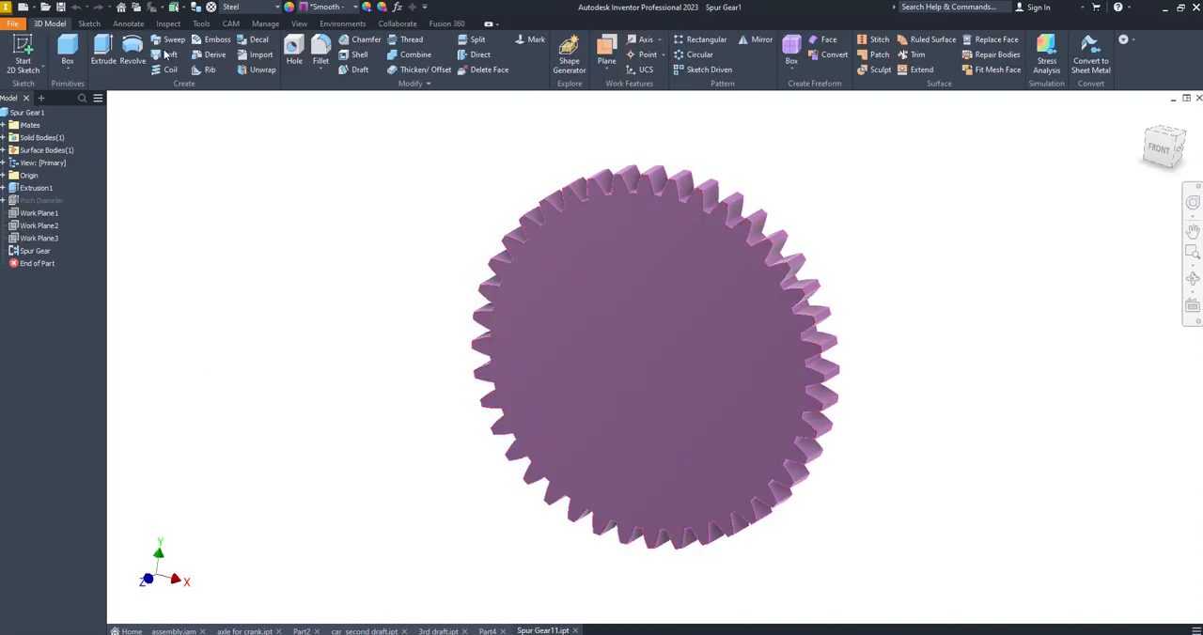
Start a sketch on the front face of Spur Gear11 and draw a circle centred on the origin
{"action": "left_click", "coordinate": [22, 52]}
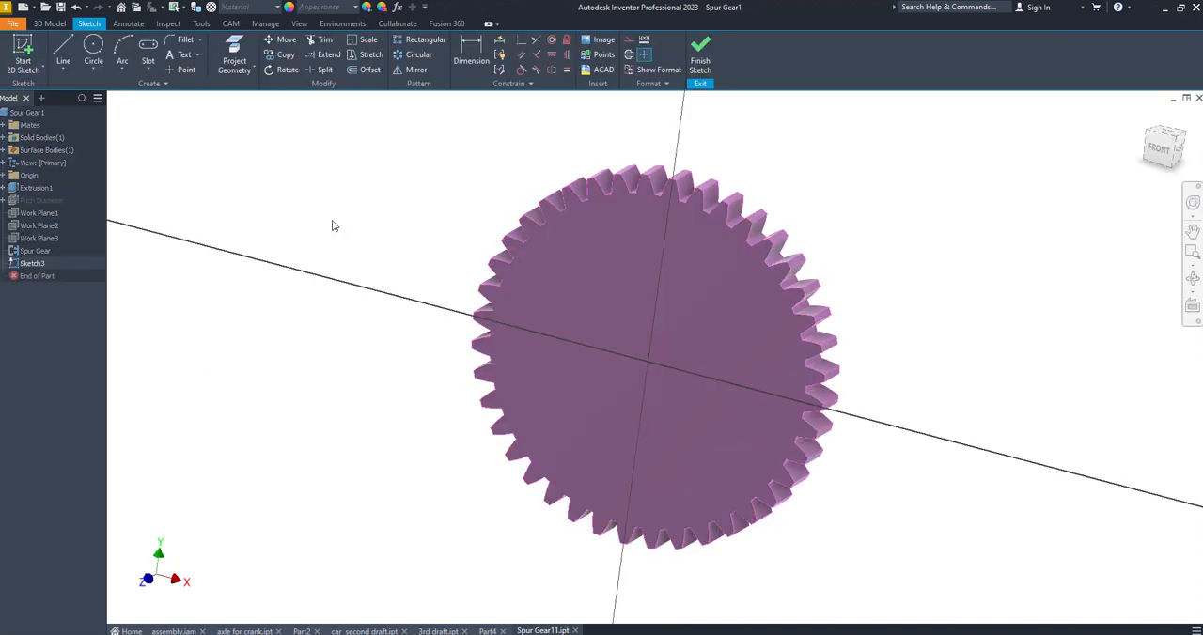
{"action": "key", "text": "c"}
{"action": "left_click", "coordinate": [647, 361]}
{"action": "left_click", "coordinate": [684, 324]}
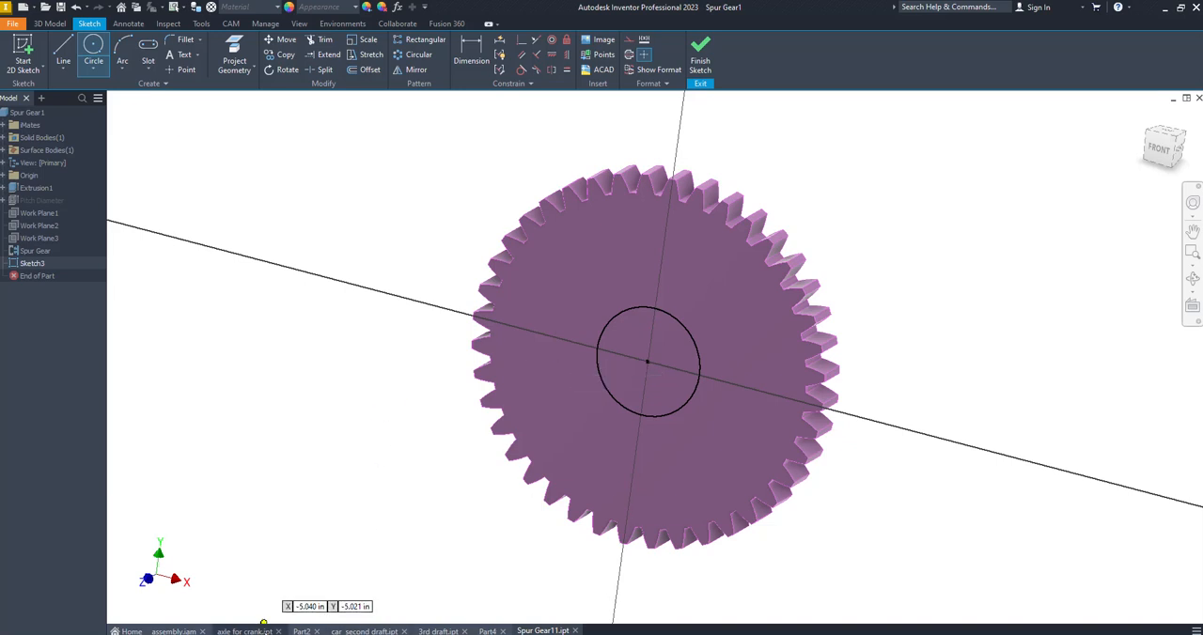
{"action": "key", "text": "Escape"}
Examine in assembly.iam how the large and small gears sit on the car's axles, and return to Spur Gear11.ipt
{"action": "left_click", "coordinate": [174, 630]}
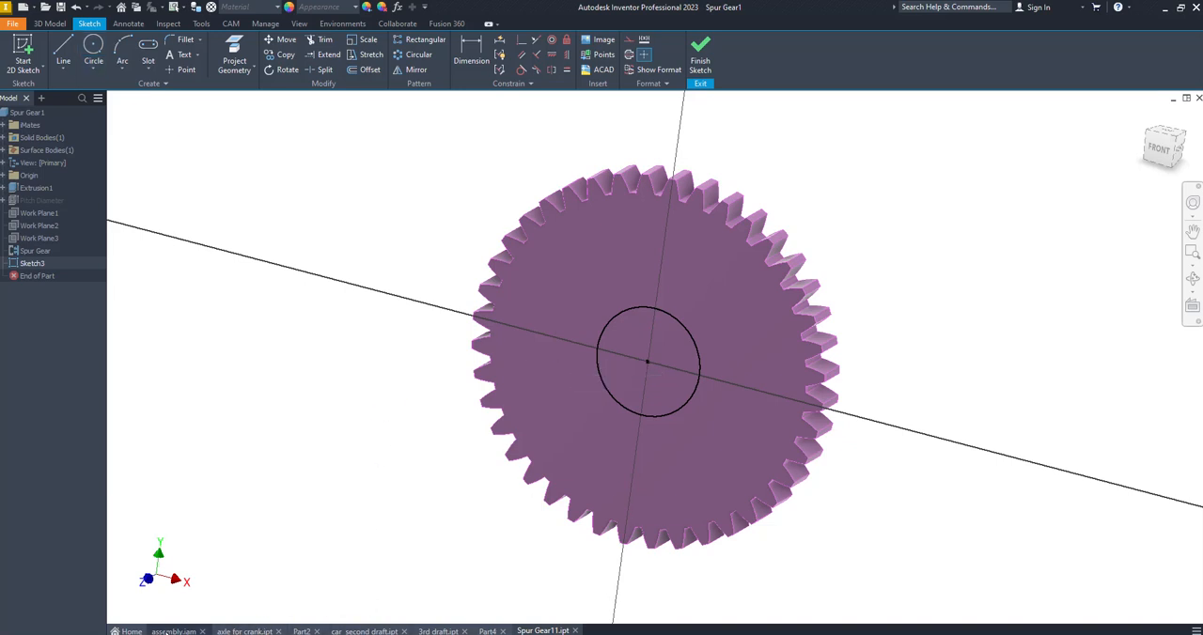
{"action": "mouse_move", "coordinate": [411, 408]}
{"action": "middle_mouse_down", "text": "shift"}
{"action": "mouse_move", "coordinate": [704, 373]}
{"action": "mouse_move", "coordinate": [567, 434]}
{"action": "mouse_move", "coordinate": [573, 467]}
{"action": "middle_mouse_up", "text": "shift"}
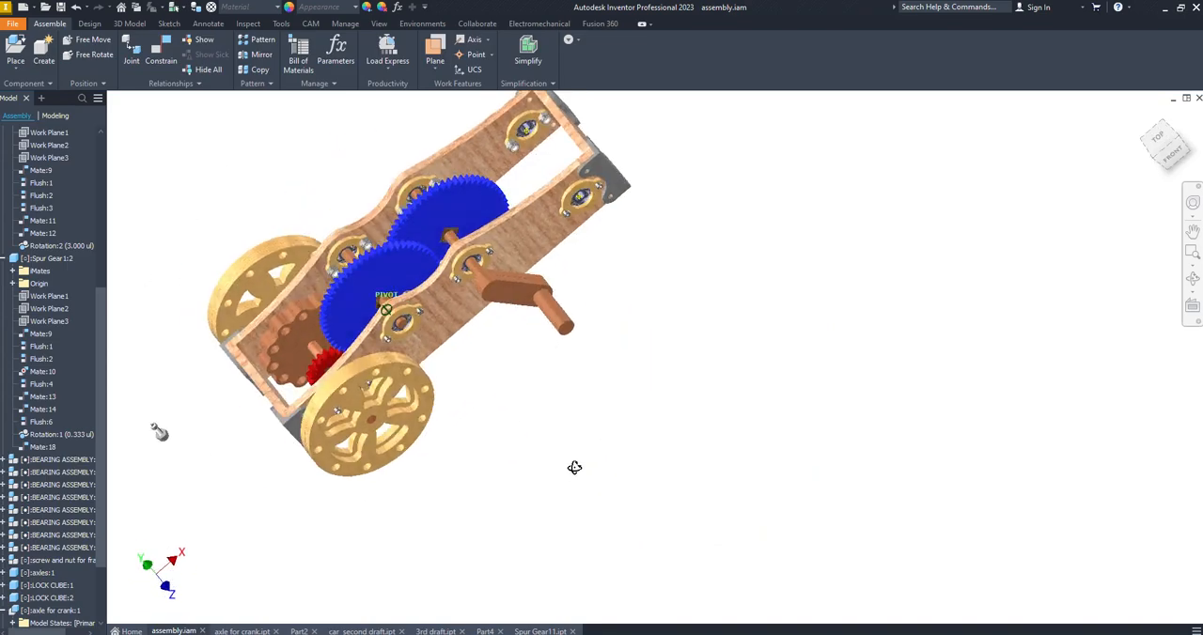
{"action": "left_click_drag", "start_coordinate": [537, 296], "coordinate": [532, 340]}
{"action": "mouse_move", "coordinate": [404, 324]}
{"action": "middle_mouse_down", "text": "shift"}
{"action": "mouse_move", "coordinate": [556, 214]}
{"action": "mouse_move", "coordinate": [551, 302]}
{"action": "mouse_move", "coordinate": [534, 319]}
{"action": "middle_mouse_up", "text": "shift"}
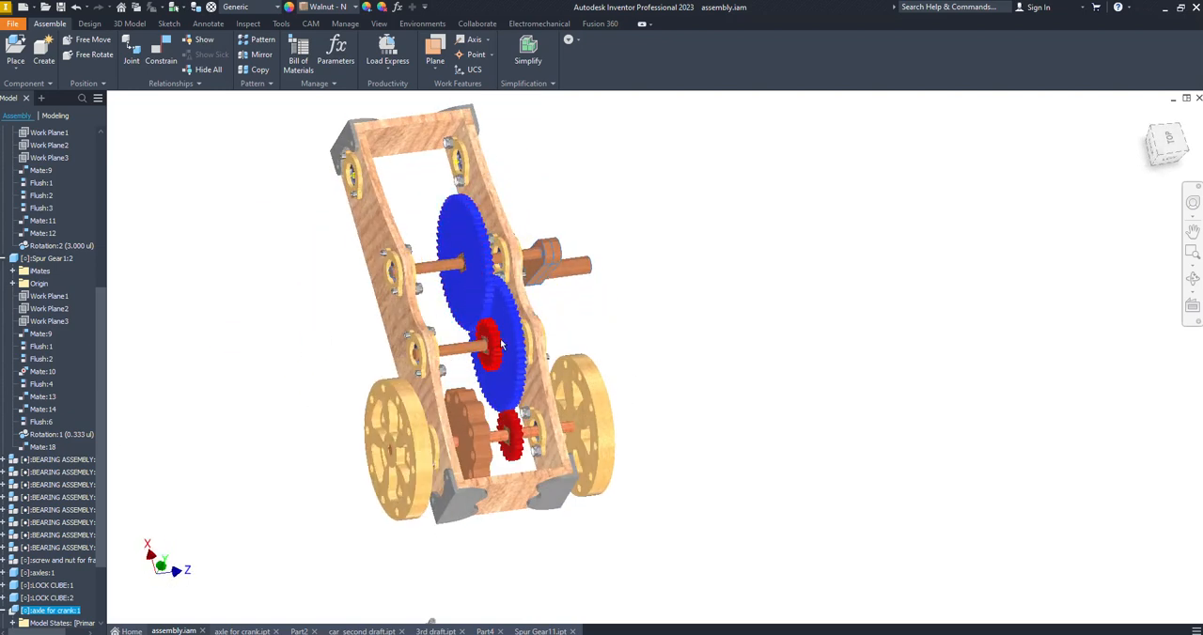
{"action": "scroll", "coordinate": [517, 390], "scroll_direction": "up", "scroll_amount": 5}
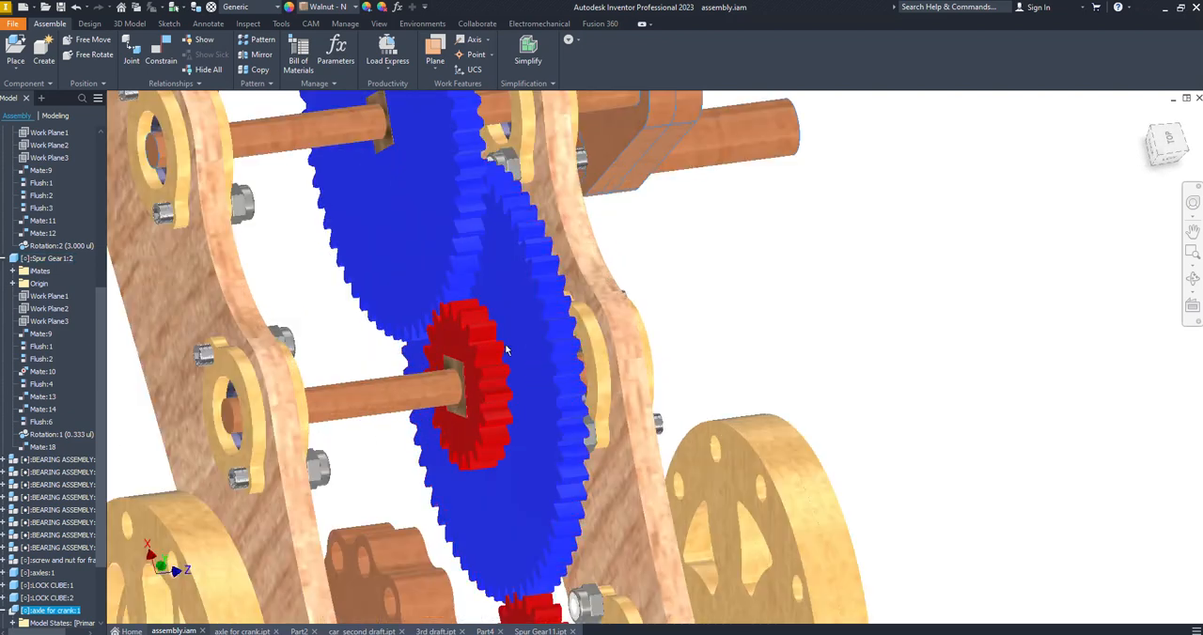
{"action": "middle_click_drag", "start_coordinate": [498, 408], "coordinate": [421, 91]}
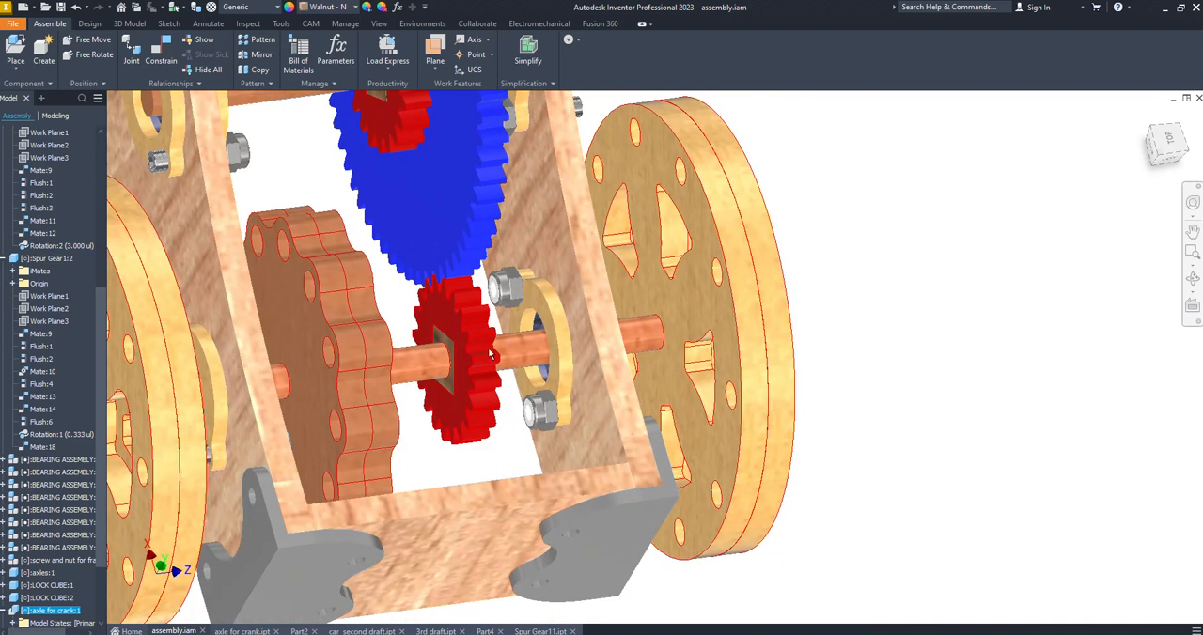
{"action": "middle_click_drag", "start_coordinate": [814, 430], "coordinate": [620, 378], "text": "shift"}
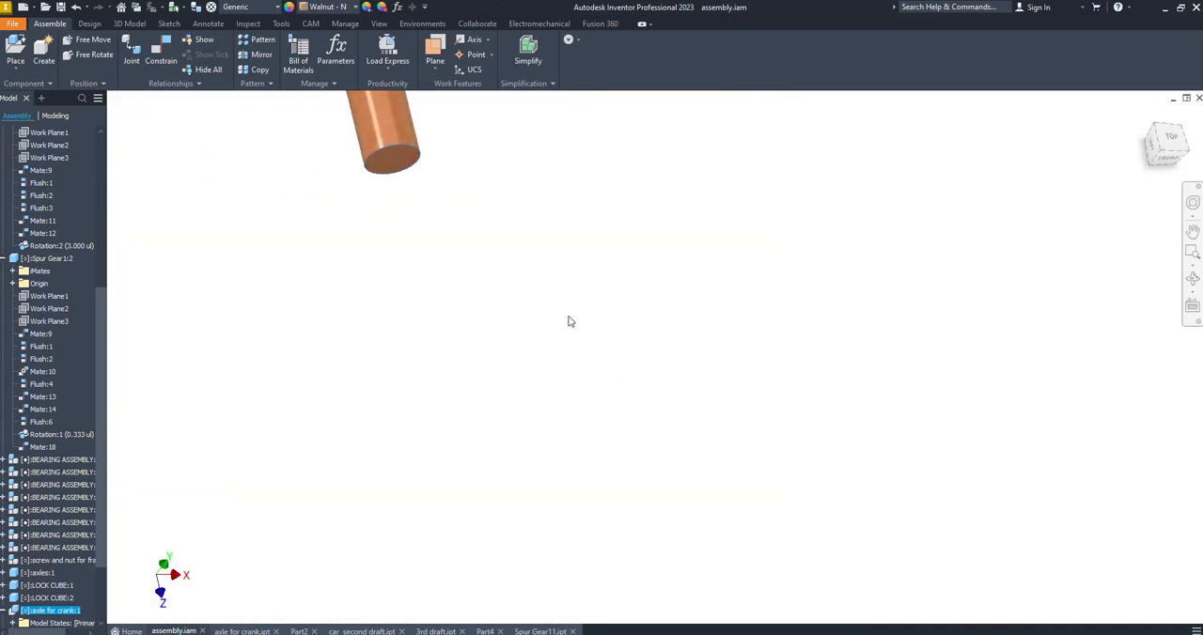
{"action": "middle_click_drag", "start_coordinate": [523, 295], "coordinate": [542, 602]}
{"action": "scroll", "coordinate": [540, 341], "scroll_direction": "down", "scroll_amount": 5}
{"action": "mouse_move", "coordinate": [541, 336]}
{"action": "middle_mouse_down"}
{"action": "mouse_move", "coordinate": [636, 511]}
{"action": "mouse_move", "coordinate": [699, 484]}
{"action": "mouse_move", "coordinate": [658, 564]}
{"action": "middle_mouse_up"}
{"action": "left_click", "coordinate": [541, 630]}
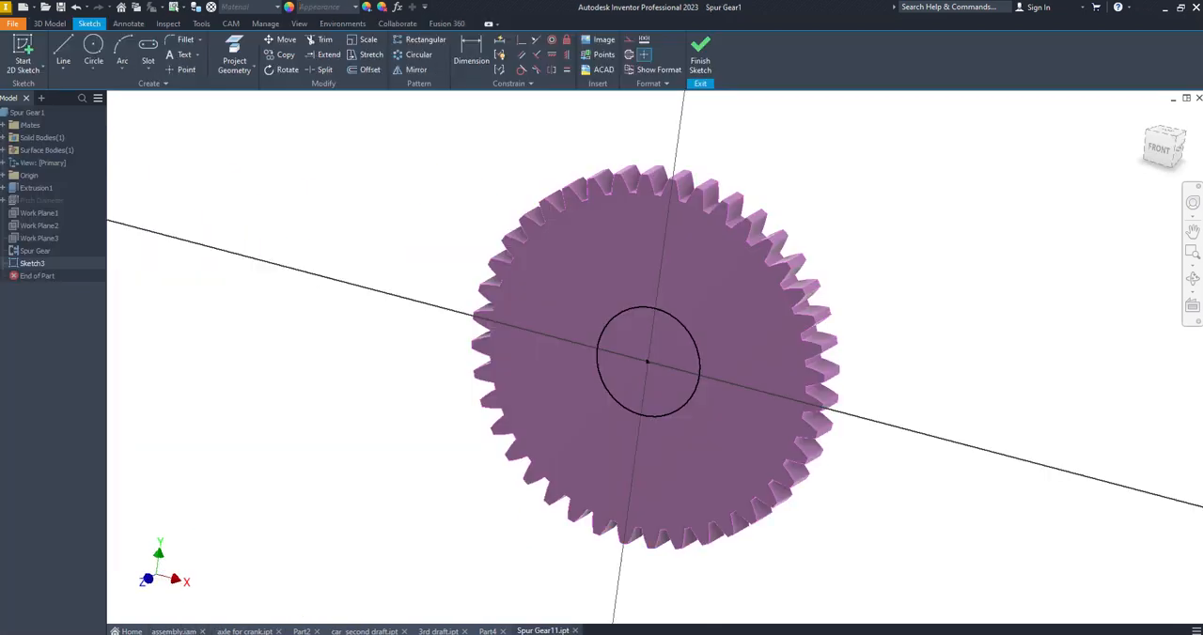
Switch to File Explorer and reopen 8th period.iam from the FLYWHEEL CARS folder
{"action": "left_click", "coordinate": [236, 634]}
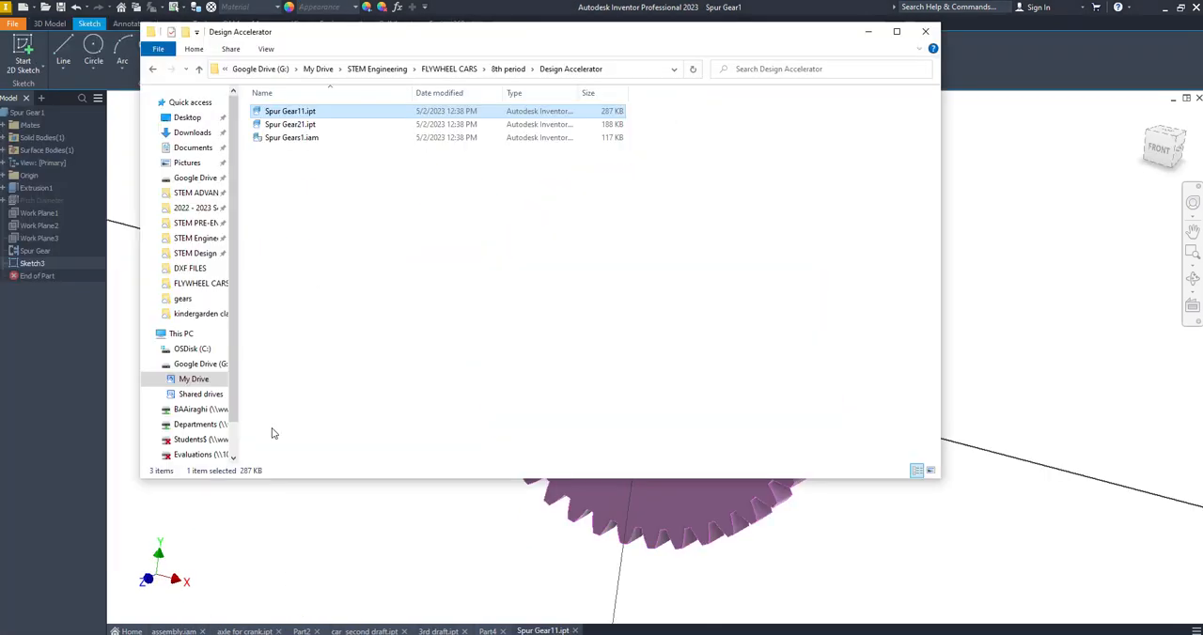
{"action": "left_click", "coordinate": [198, 70]}
{"action": "left_click", "coordinate": [198, 69]}
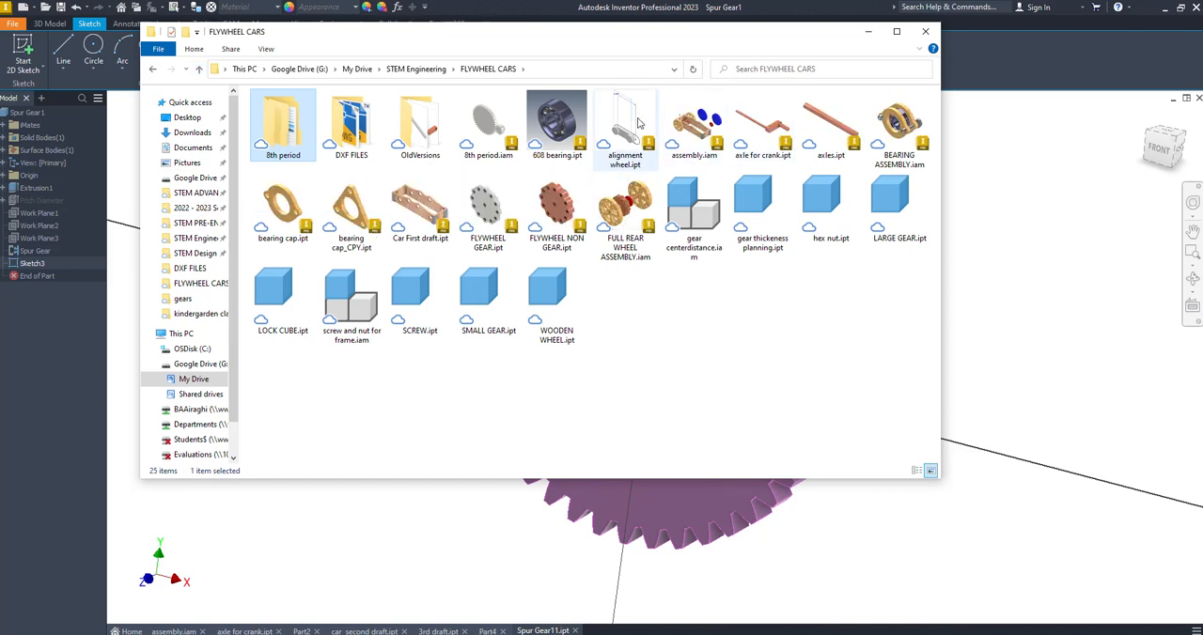
{"action": "double_click", "coordinate": [484, 128]}
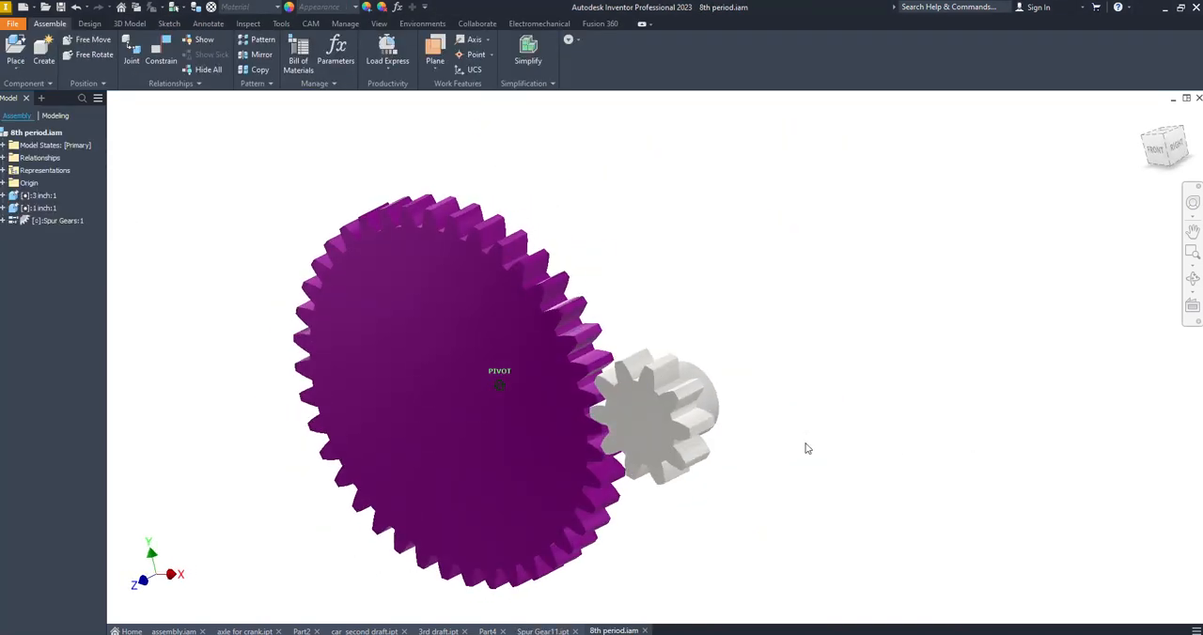
{"action": "left_click_drag", "start_coordinate": [628, 370], "coordinate": [731, 413]}
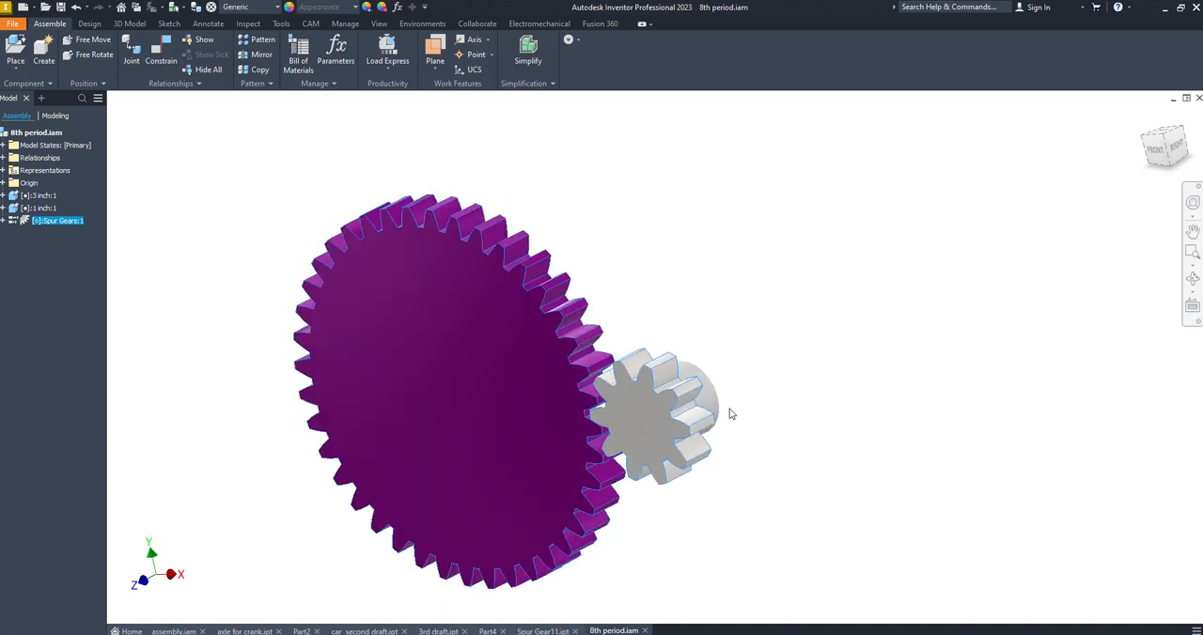